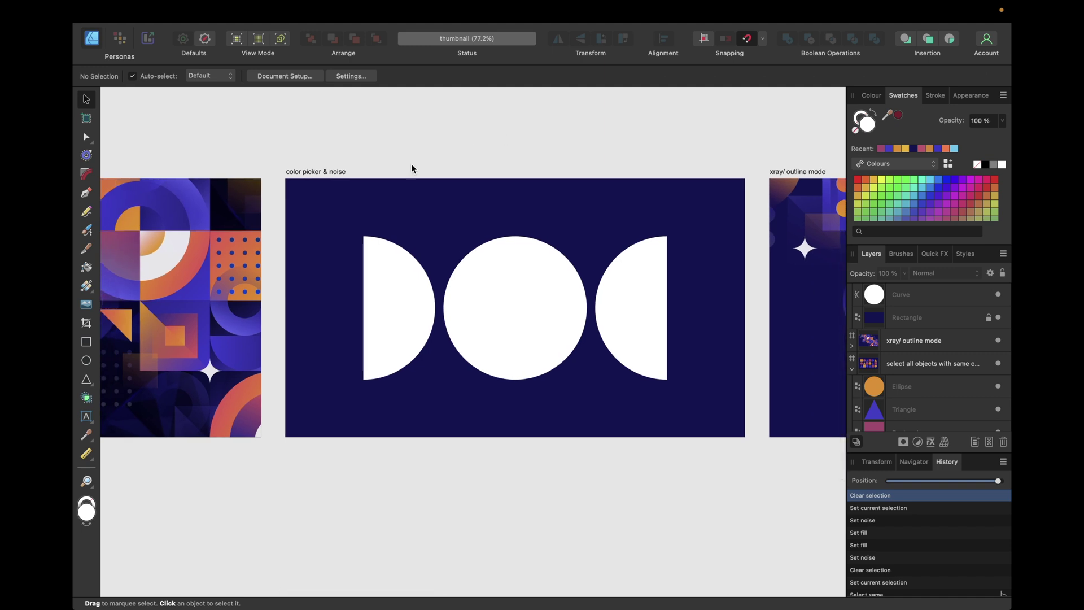
- Leave full screen, sample colours from the aurora photo and the desktop wallpaper with the colour picker, and restore full screen
{"action": "mouse_move", "coordinate": [103, 4]}
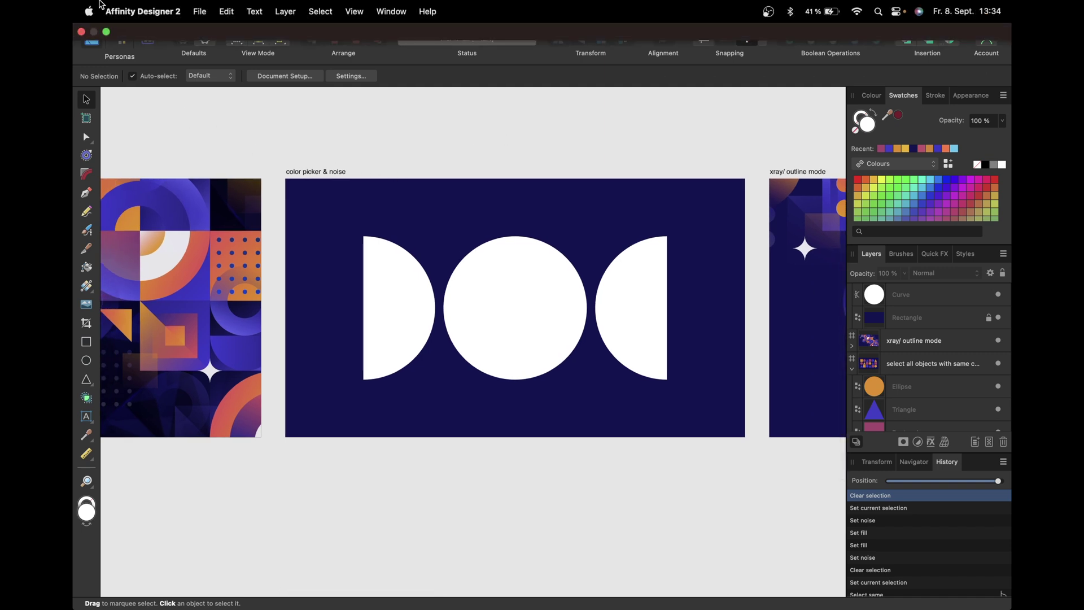
{"action": "left_click", "coordinate": [107, 33]}
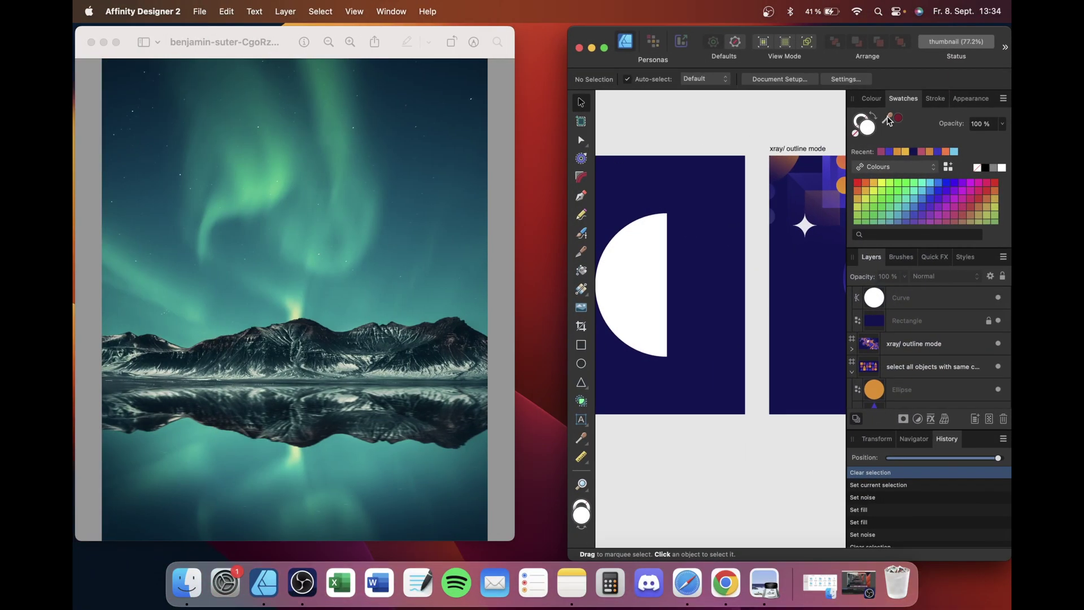
{"action": "left_click_drag", "start_coordinate": [888, 120], "coordinate": [295, 311]}
{"action": "left_click_drag", "start_coordinate": [892, 121], "coordinate": [539, 430]}
{"action": "mouse_move", "coordinate": [606, 53]}
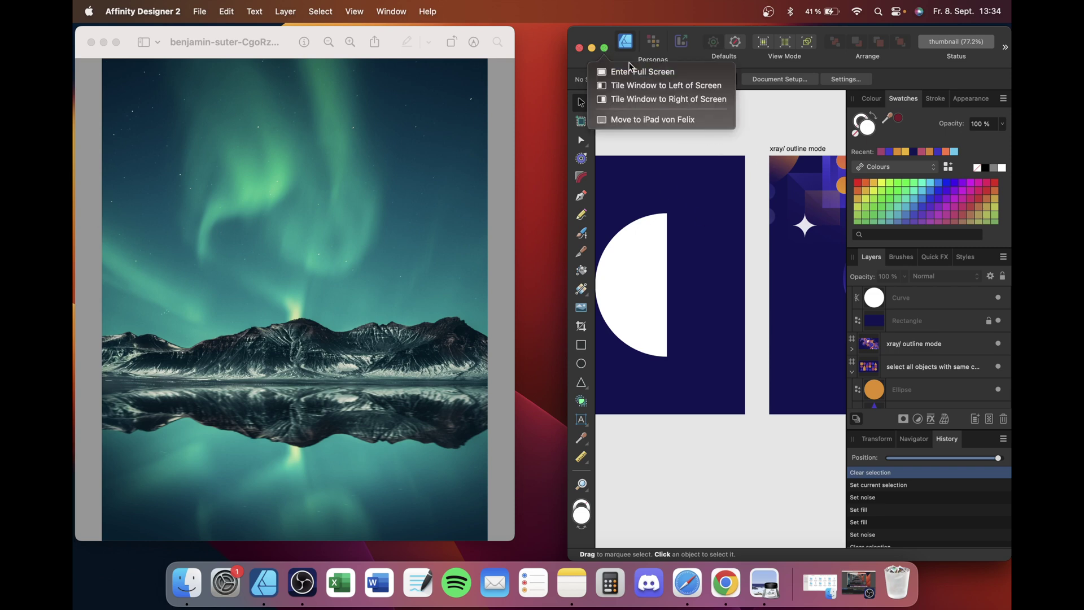
{"action": "left_click", "coordinate": [607, 50]}
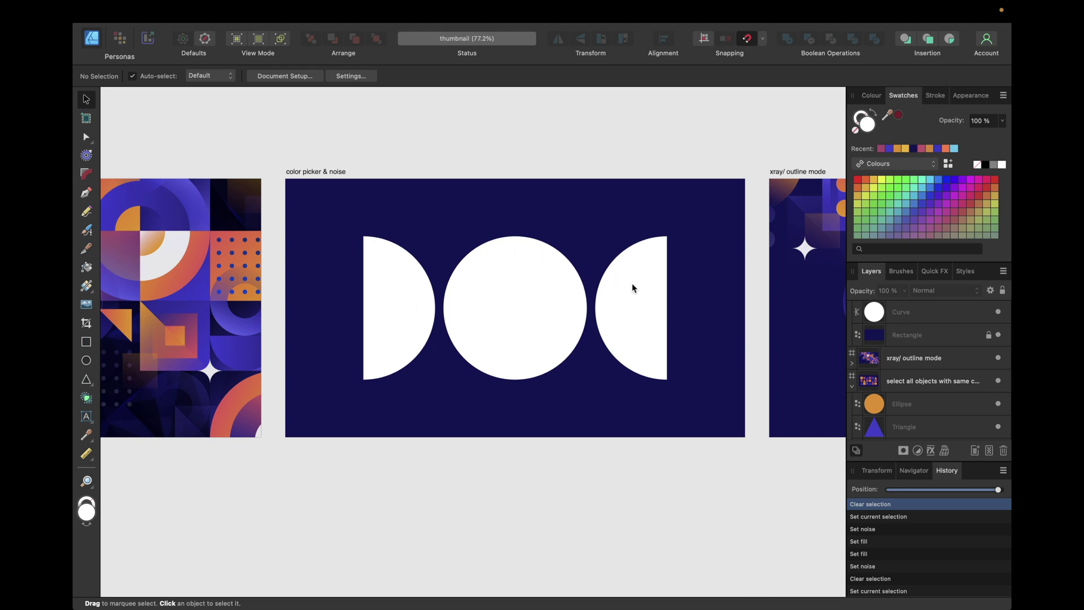
- Add 82% noise to the fill of the white circle in the middle of the "color picker & noise" artboard
{"action": "left_click", "coordinate": [509, 312]}
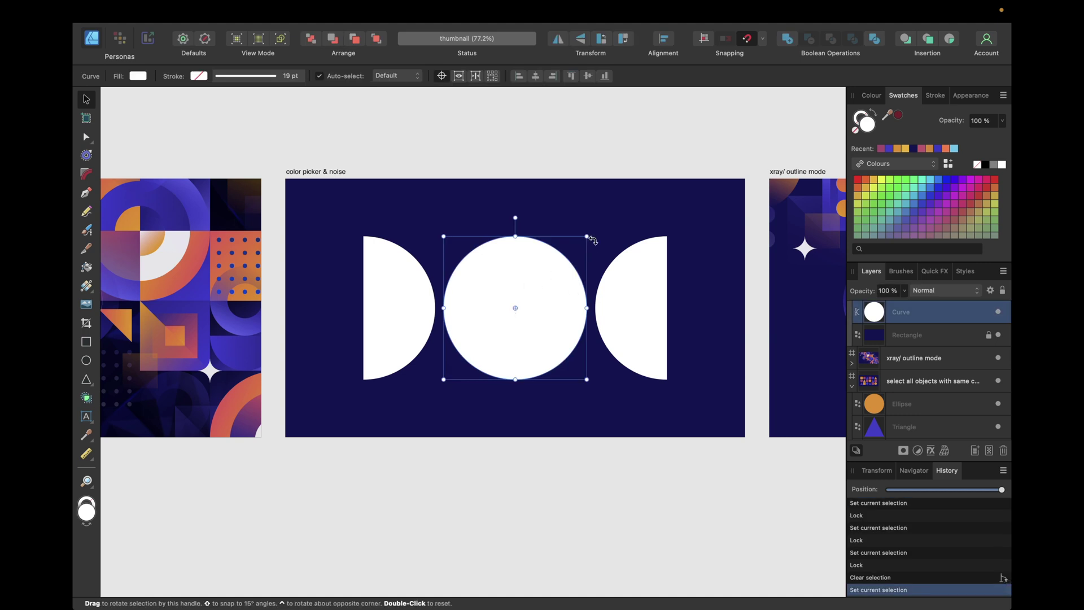
{"action": "left_click", "coordinate": [871, 96]}
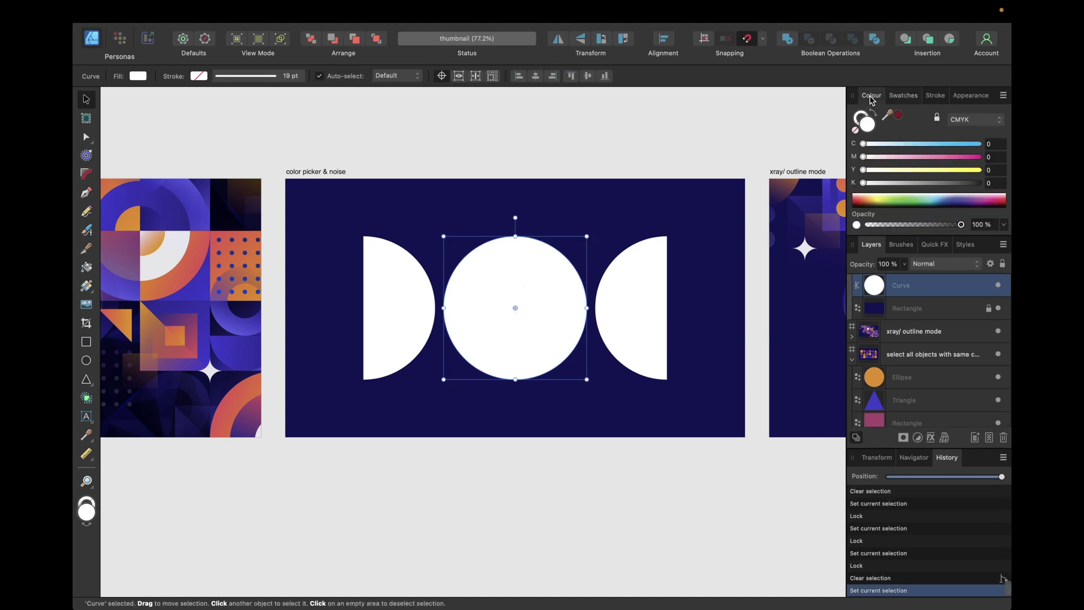
{"action": "left_click", "coordinate": [857, 225]}
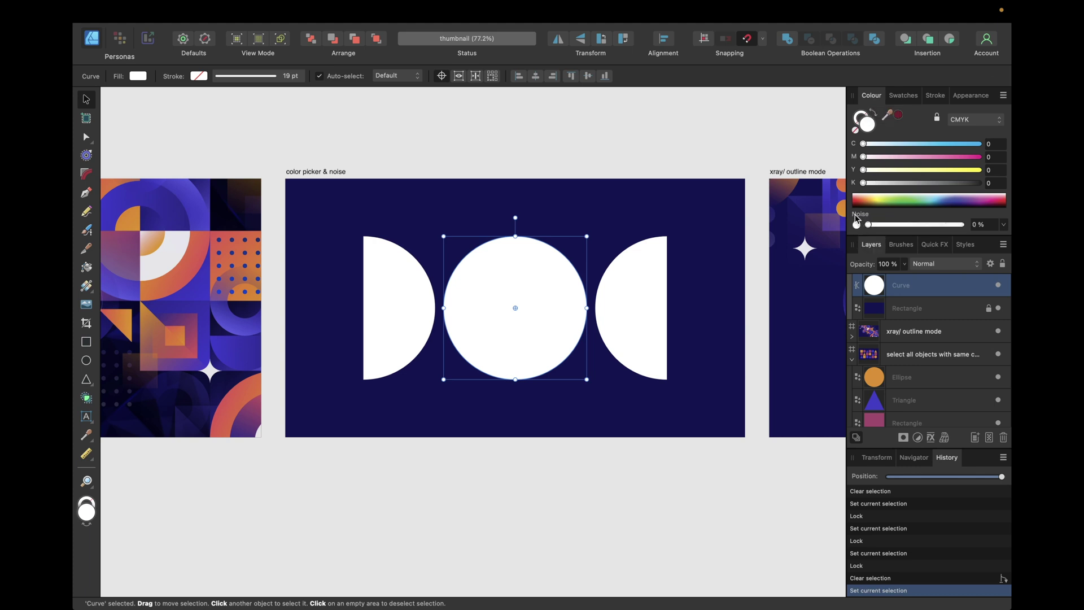
{"action": "left_click_drag", "start_coordinate": [868, 225], "coordinate": [945, 227]}
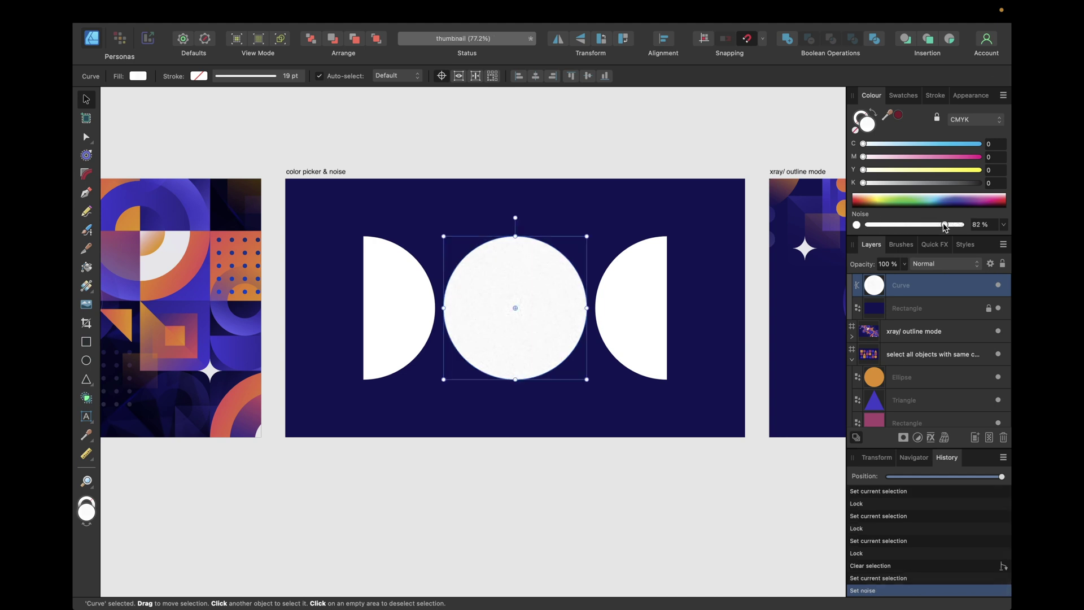
- Raise the circle's noise to 93% through its fill colour settings
{"action": "left_click", "coordinate": [138, 77]}
{"action": "left_click", "coordinate": [156, 230]}
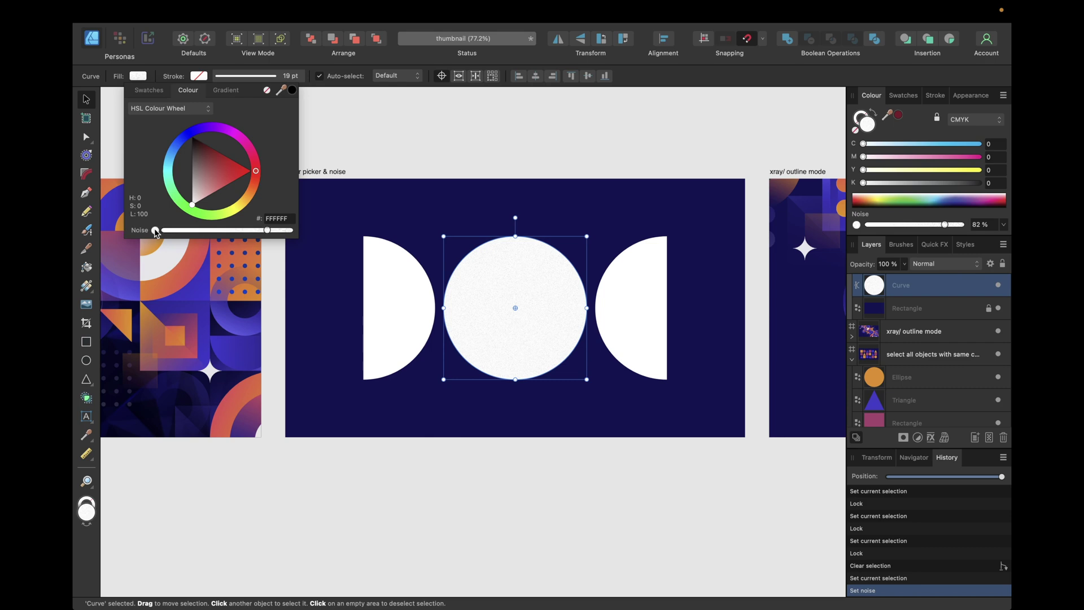
{"action": "mouse_move", "coordinate": [268, 232]}
{"action": "left_mouse_down"}
{"action": "mouse_move", "coordinate": [223, 232]}
{"action": "mouse_move", "coordinate": [297, 231]}
{"action": "mouse_move", "coordinate": [281, 231]}
{"action": "left_mouse_up"}
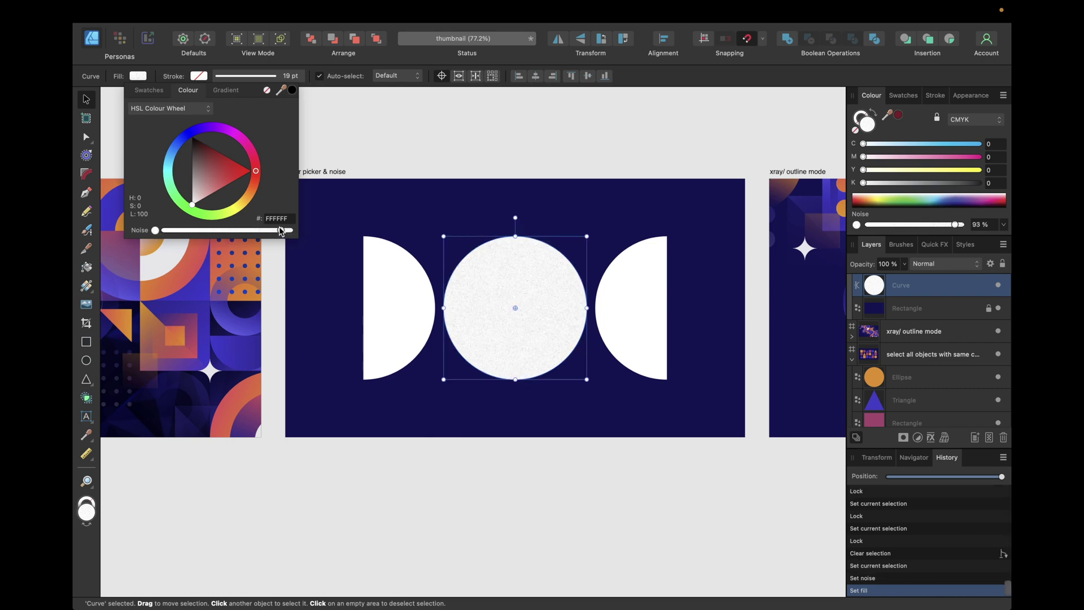
- Fill the circle with the golden yellow swatch (C 4, M 34, Y 100, K 0) and apply 61% noise
{"action": "left_click", "coordinate": [905, 95]}
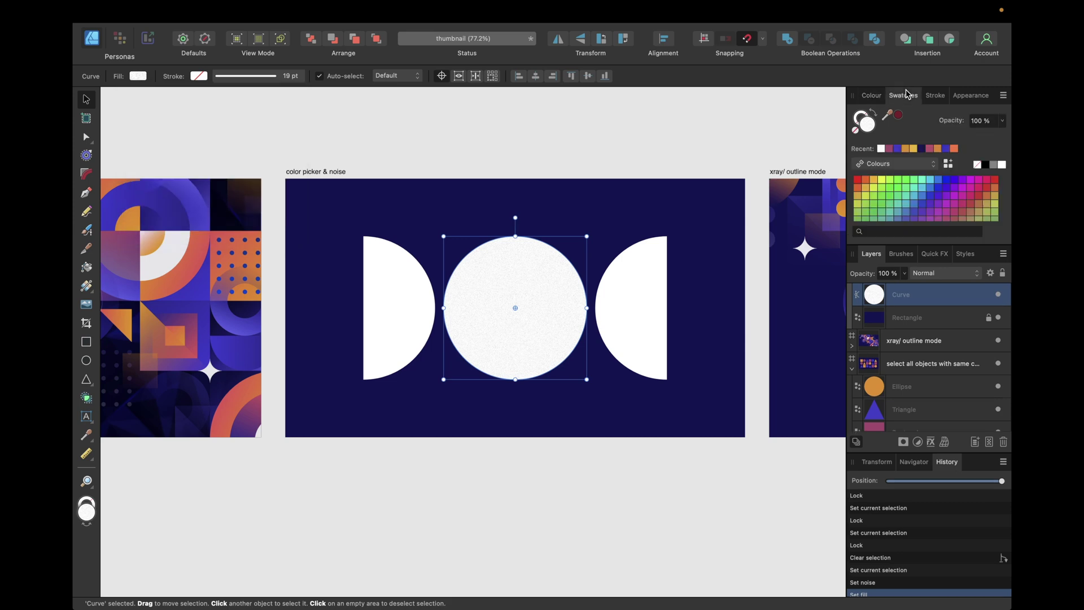
{"action": "left_click", "coordinate": [874, 180]}
{"action": "left_click", "coordinate": [871, 94]}
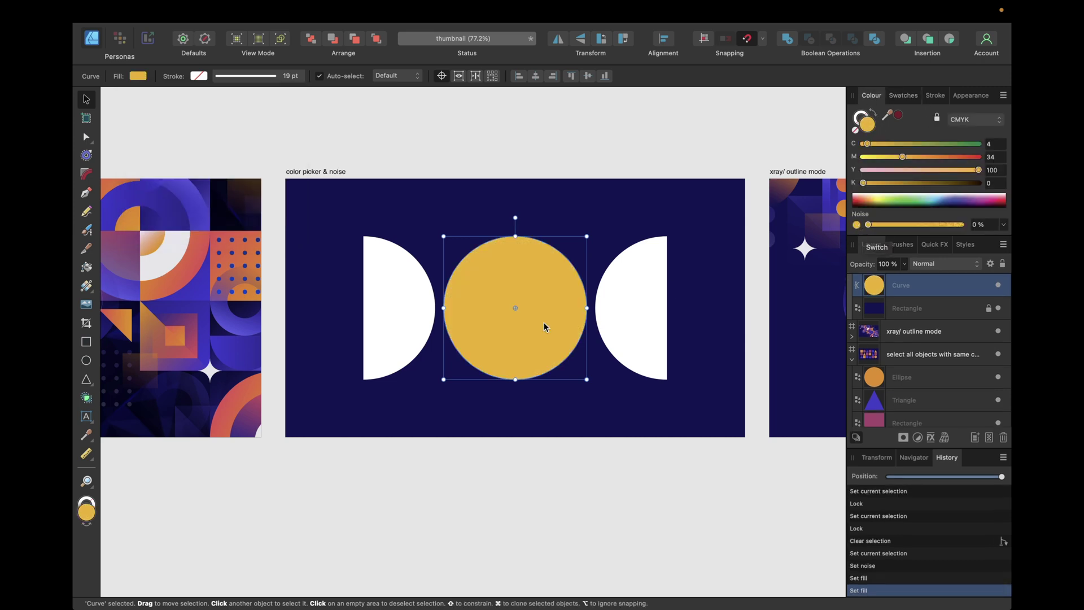
{"action": "scroll", "coordinate": [544, 323], "scroll_direction": "up", "scroll_amount": 5}
{"action": "left_click_drag", "start_coordinate": [867, 224], "coordinate": [926, 228]}
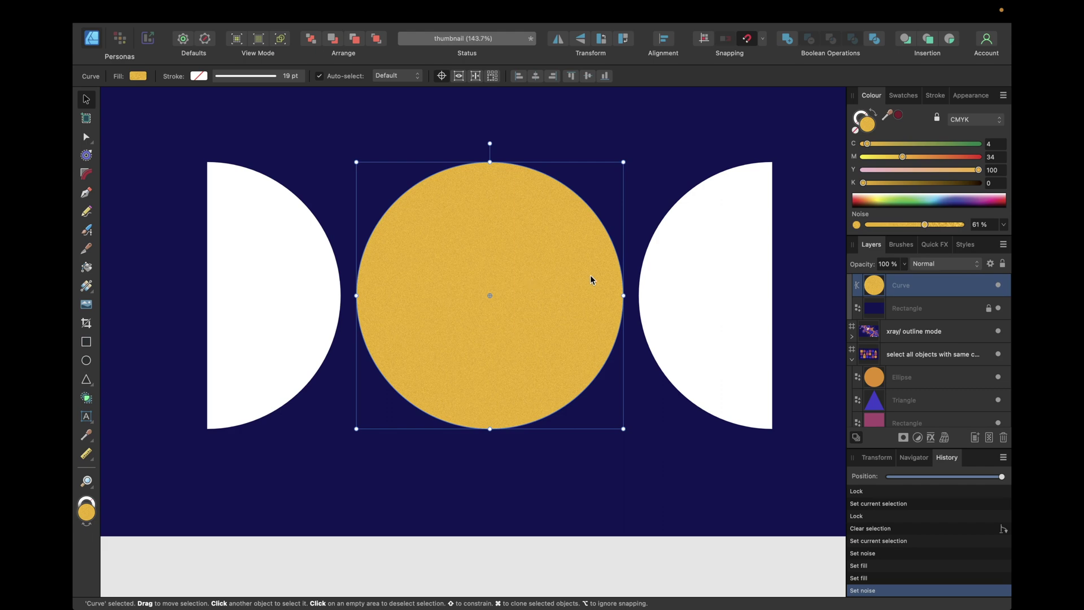
- Reset the circle's noise to 0%, fill it with white and deselect it
{"action": "left_click", "coordinate": [856, 226]}
{"action": "scroll", "coordinate": [647, 250], "scroll_direction": "down", "scroll_amount": 5}
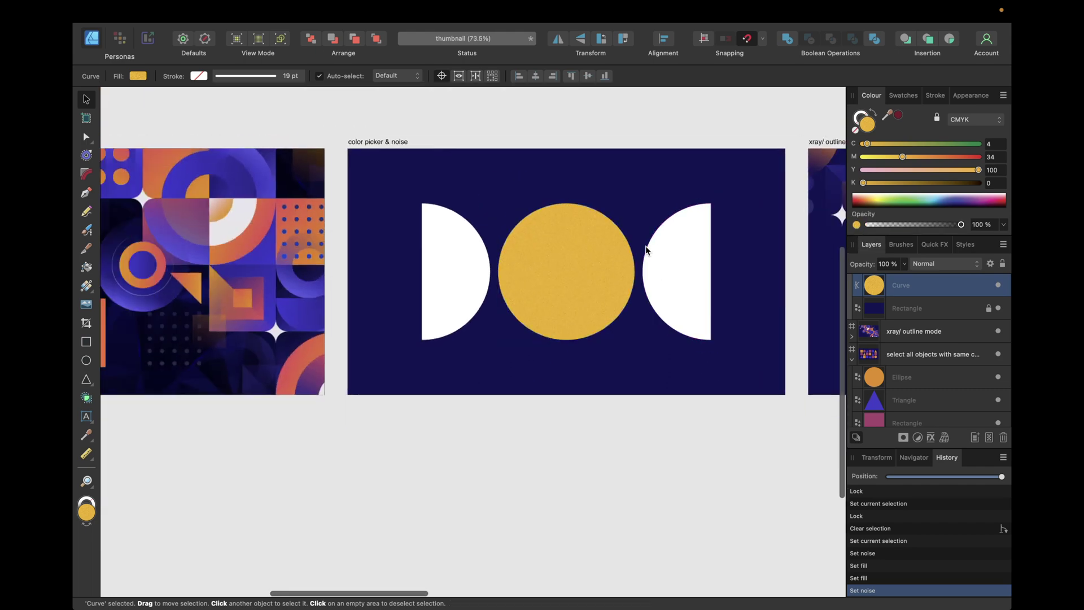
{"action": "scroll", "coordinate": [647, 250], "scroll_direction": "down", "scroll_amount": 1}
{"action": "left_click", "coordinate": [856, 225]}
{"action": "left_click_drag", "start_coordinate": [924, 225], "coordinate": [839, 227]}
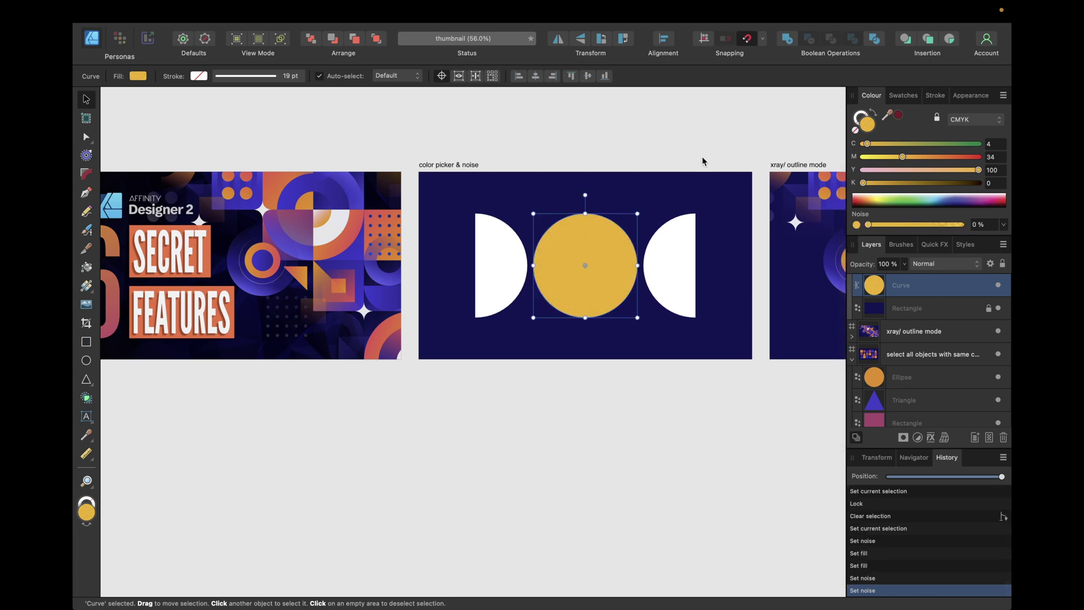
{"action": "left_click", "coordinate": [904, 95]}
{"action": "left_click", "coordinate": [1002, 165]}
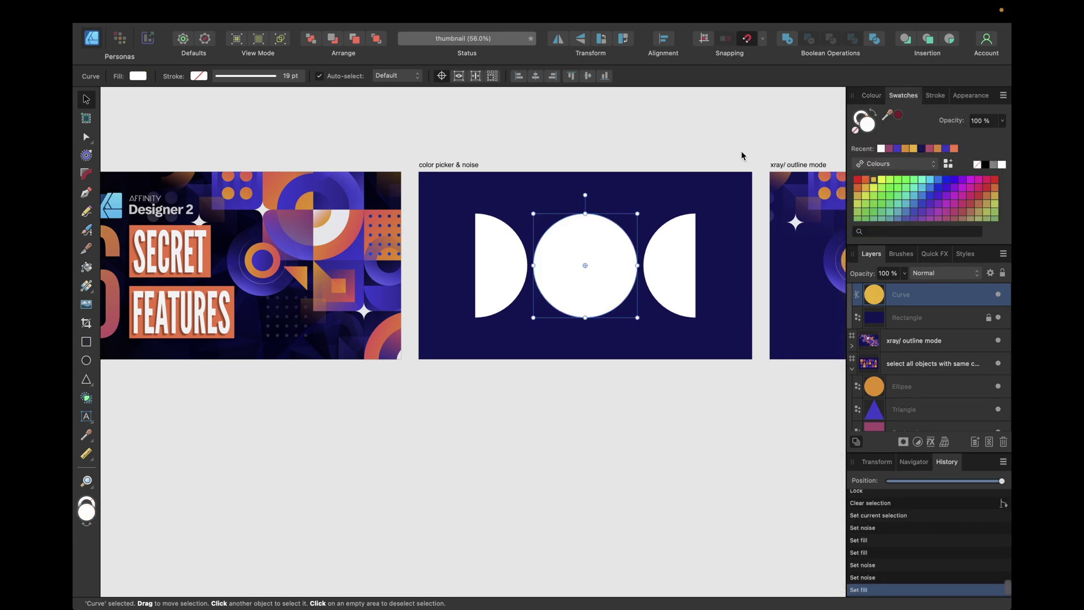
{"action": "left_click", "coordinate": [741, 155]}
- Display the "xray/ outline mode" artboard in the Outline wireframe view mode
{"action": "scroll", "coordinate": [643, 181], "scroll_direction": "right", "scroll_amount": 10}
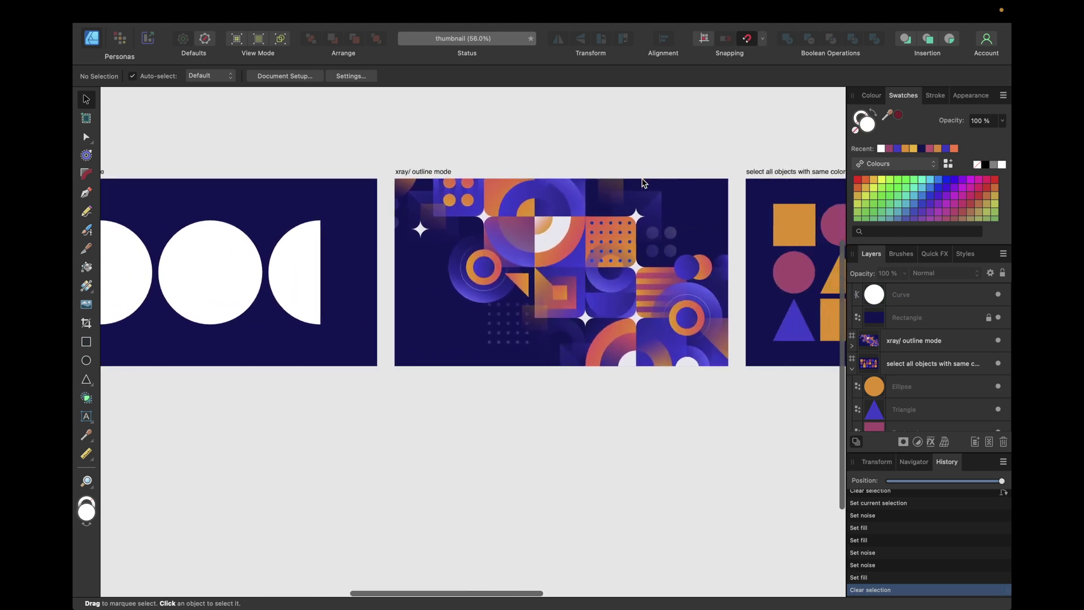
{"action": "scroll", "coordinate": [644, 182], "scroll_direction": "right", "scroll_amount": 2}
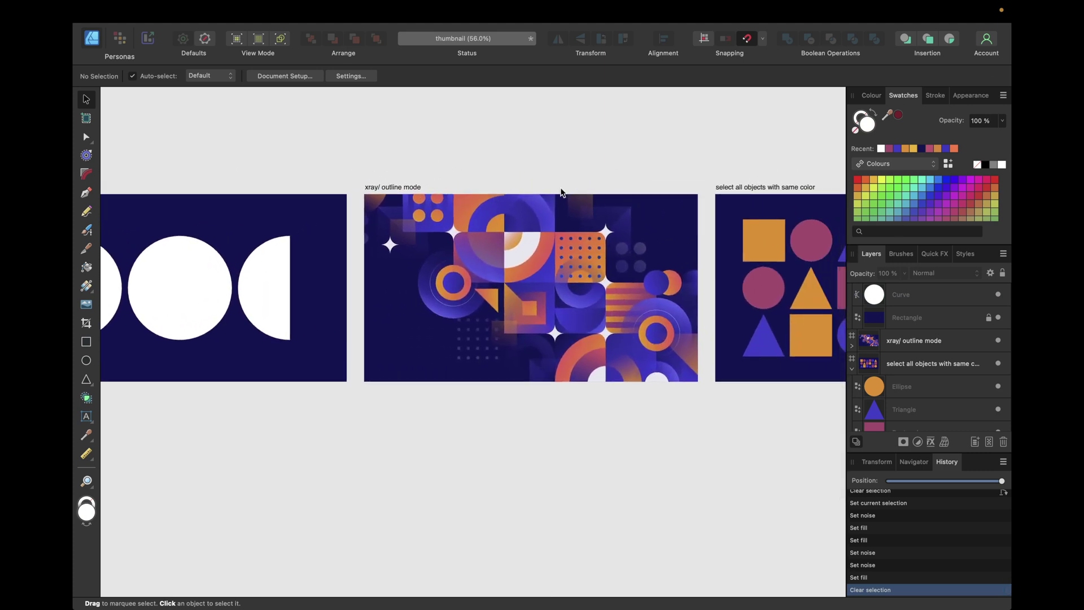
{"action": "scroll", "coordinate": [543, 167], "scroll_direction": "up", "scroll_amount": 3}
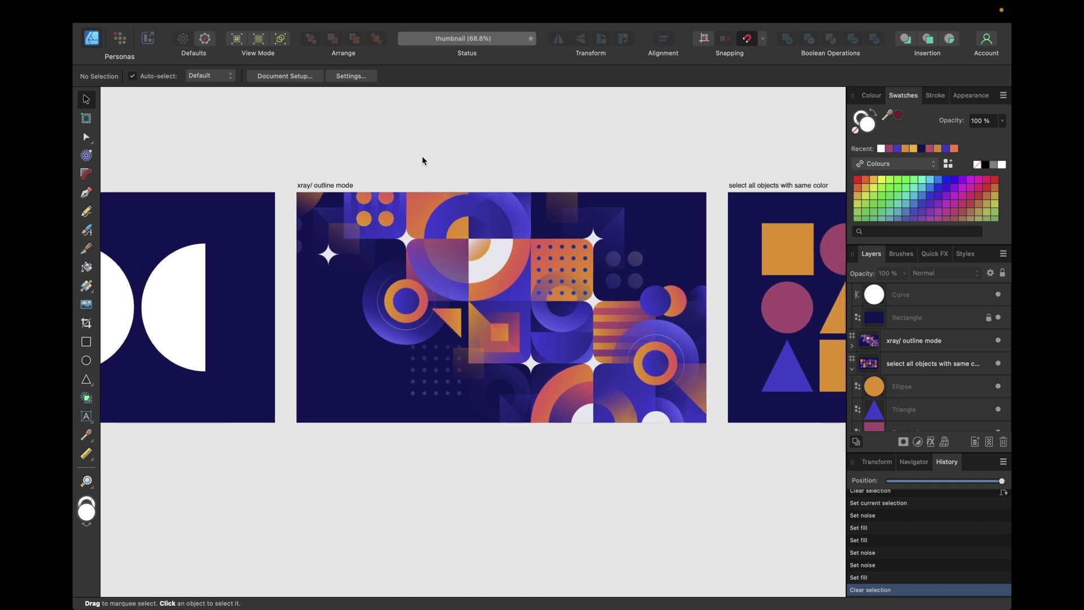
{"action": "left_click", "coordinate": [356, 7]}
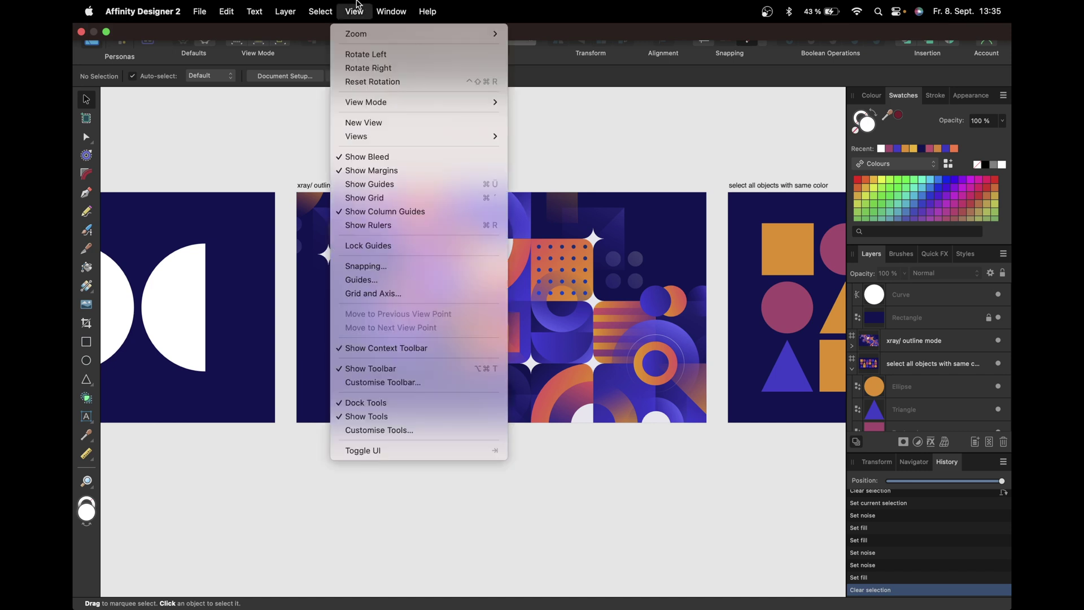
{"action": "mouse_move", "coordinate": [381, 103]}
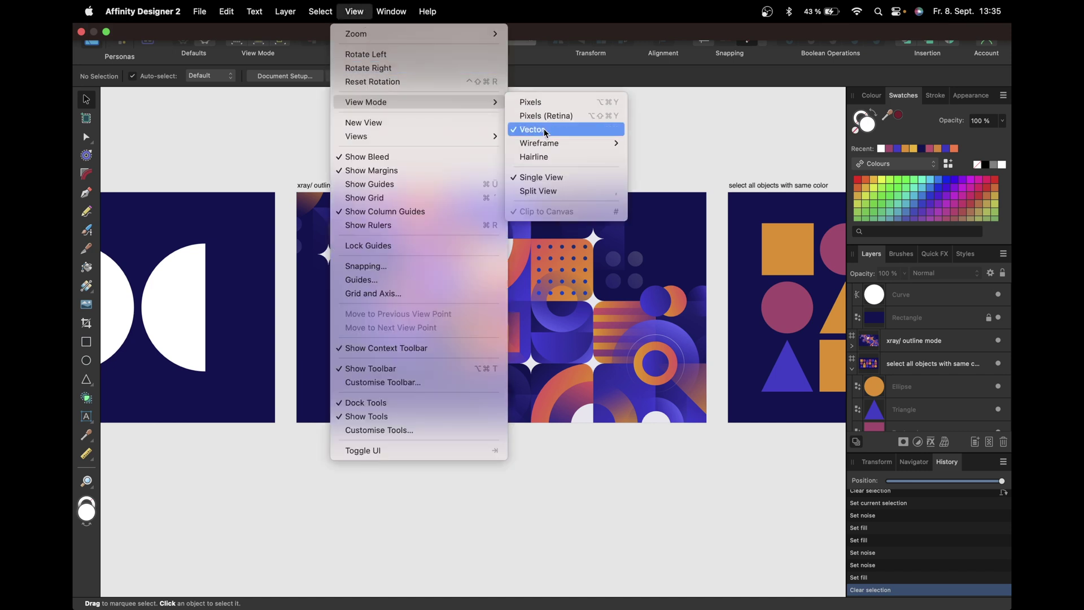
{"action": "mouse_move", "coordinate": [550, 146]}
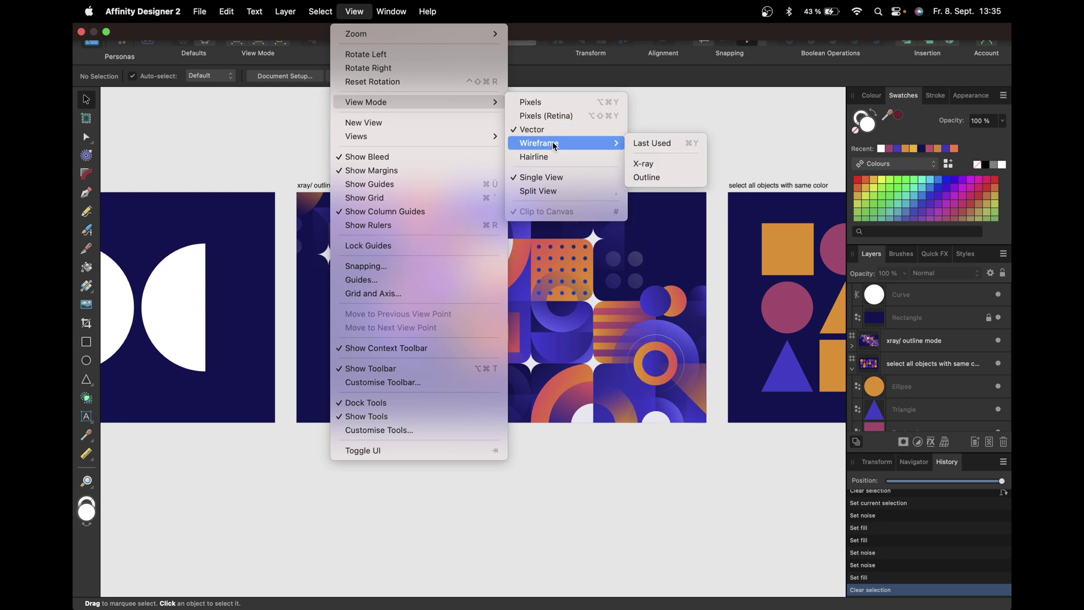
{"action": "left_click", "coordinate": [646, 176]}
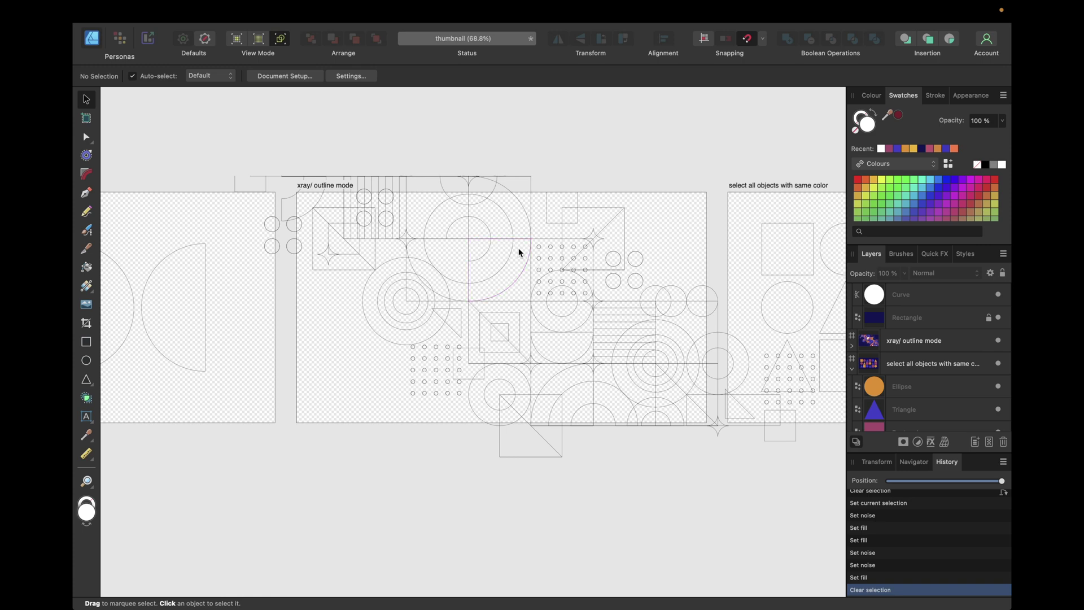
- Change the wireframe view mode to X-ray
{"action": "mouse_move", "coordinate": [338, 6]}
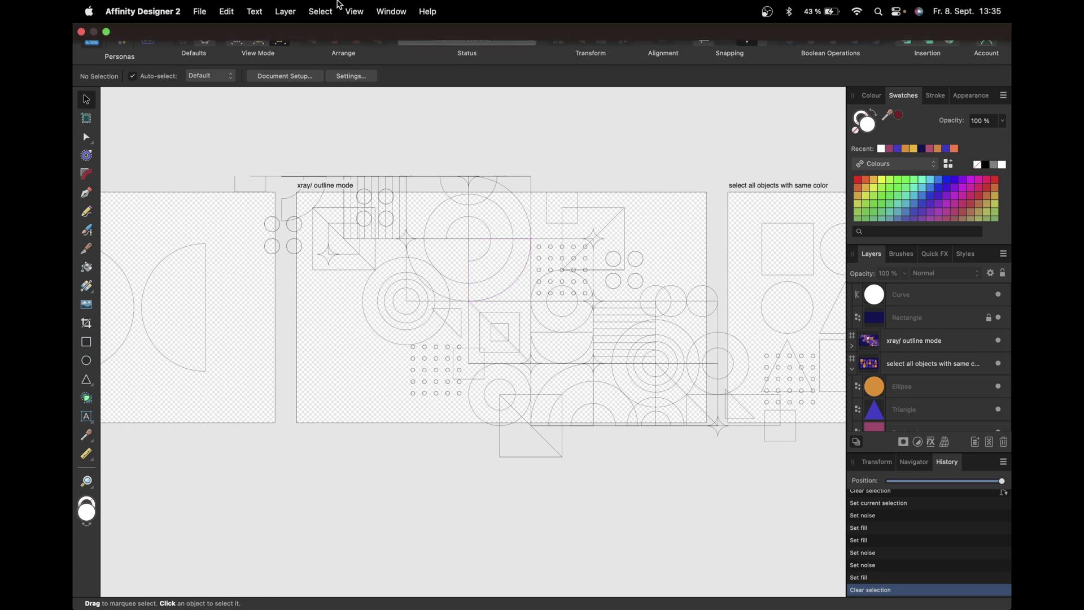
{"action": "left_click", "coordinate": [354, 11]}
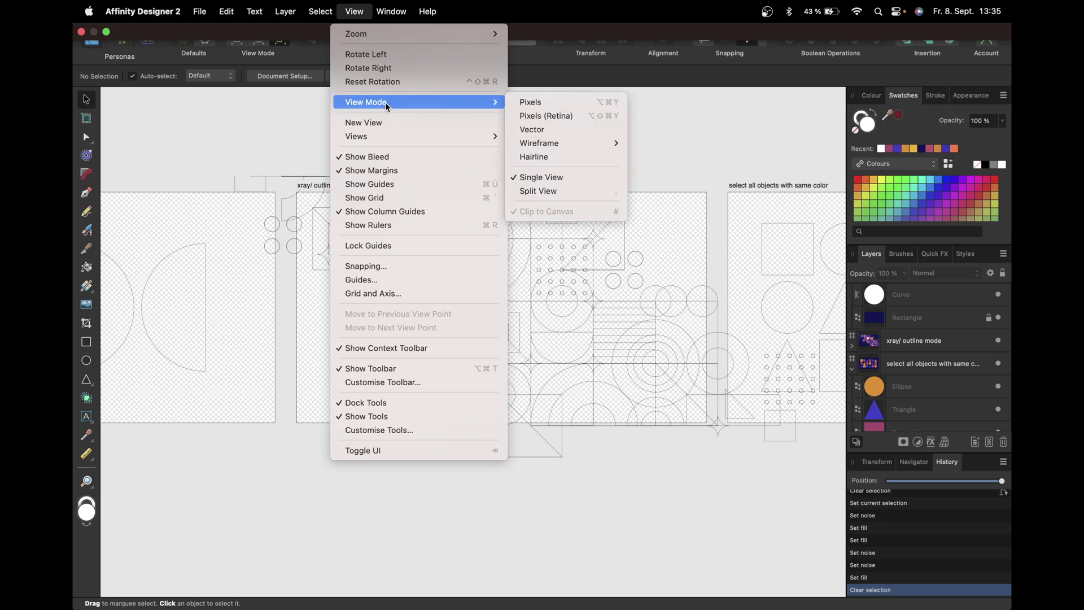
{"action": "mouse_move", "coordinate": [568, 142]}
{"action": "left_click", "coordinate": [643, 163]}
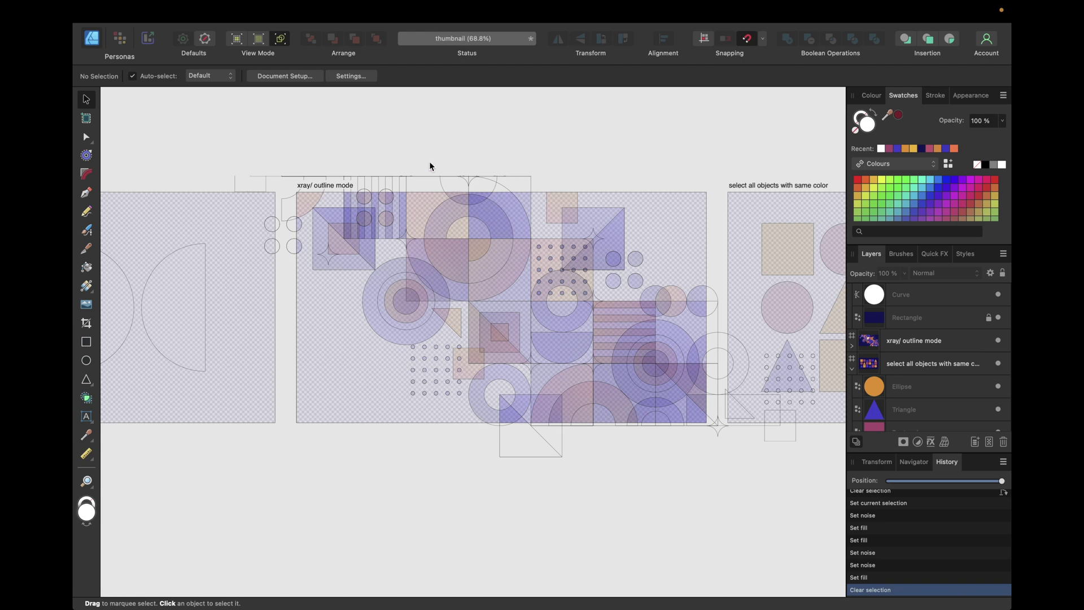
- Turn on Split View to compare the X-ray wireframe with the normal rendering
{"action": "mouse_move", "coordinate": [388, 6]}
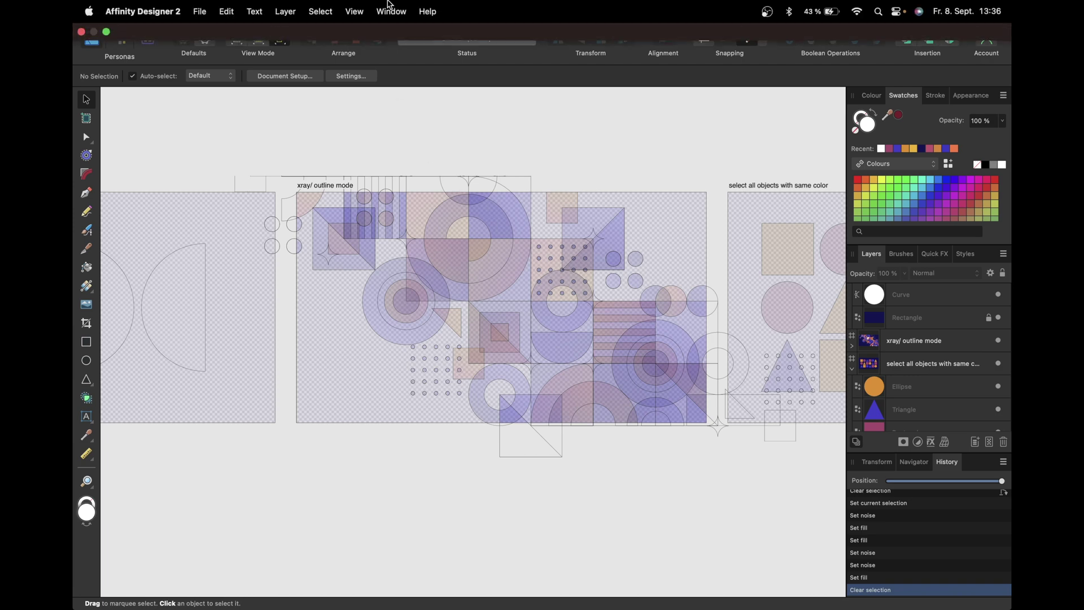
{"action": "left_click", "coordinate": [355, 8]}
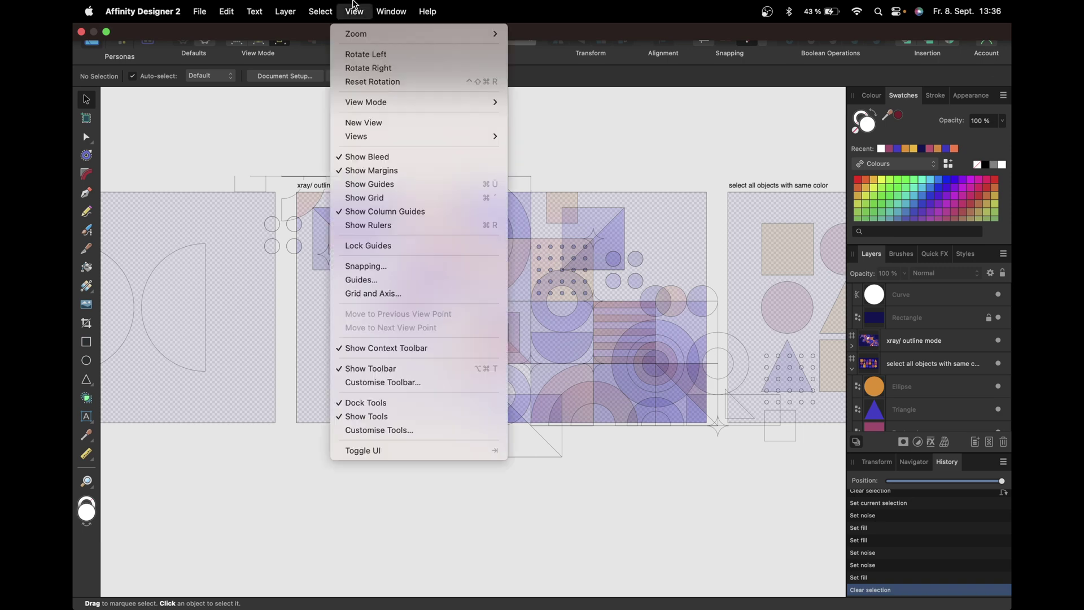
{"action": "mouse_move", "coordinate": [387, 139]}
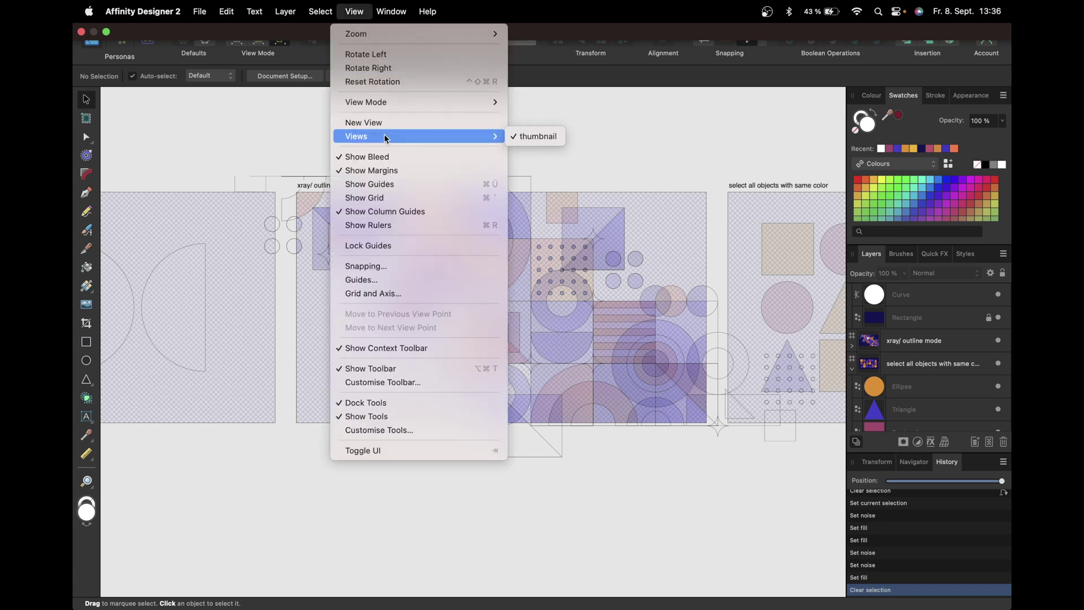
{"action": "mouse_move", "coordinate": [387, 103]}
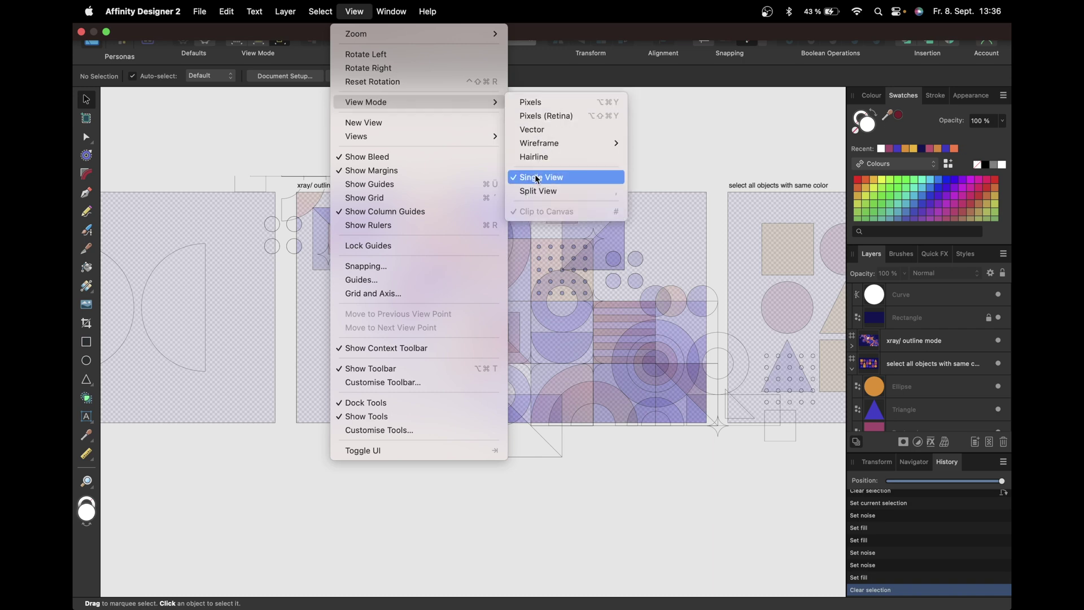
{"action": "left_click", "coordinate": [535, 193]}
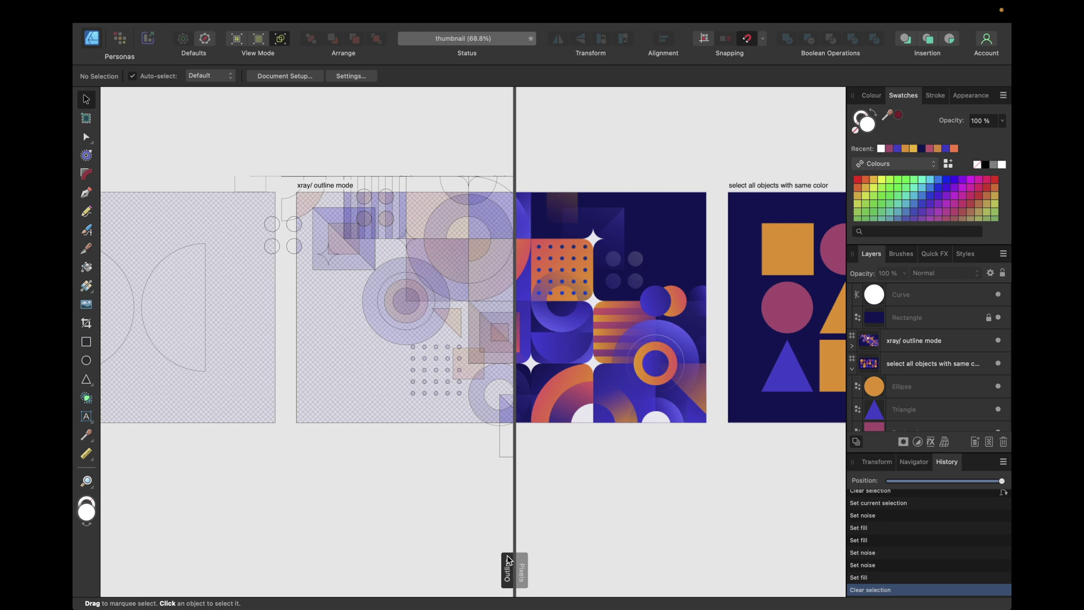
- Set the wireframe half of the split view to Outline and make the Pixels half active
{"action": "mouse_move", "coordinate": [423, 4]}
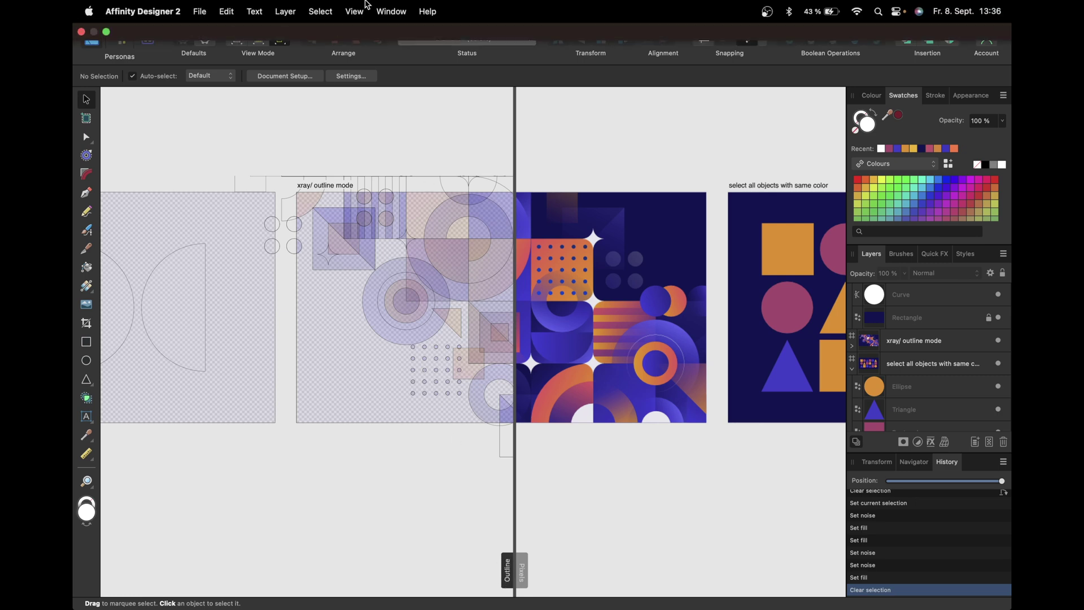
{"action": "left_click", "coordinate": [354, 11]}
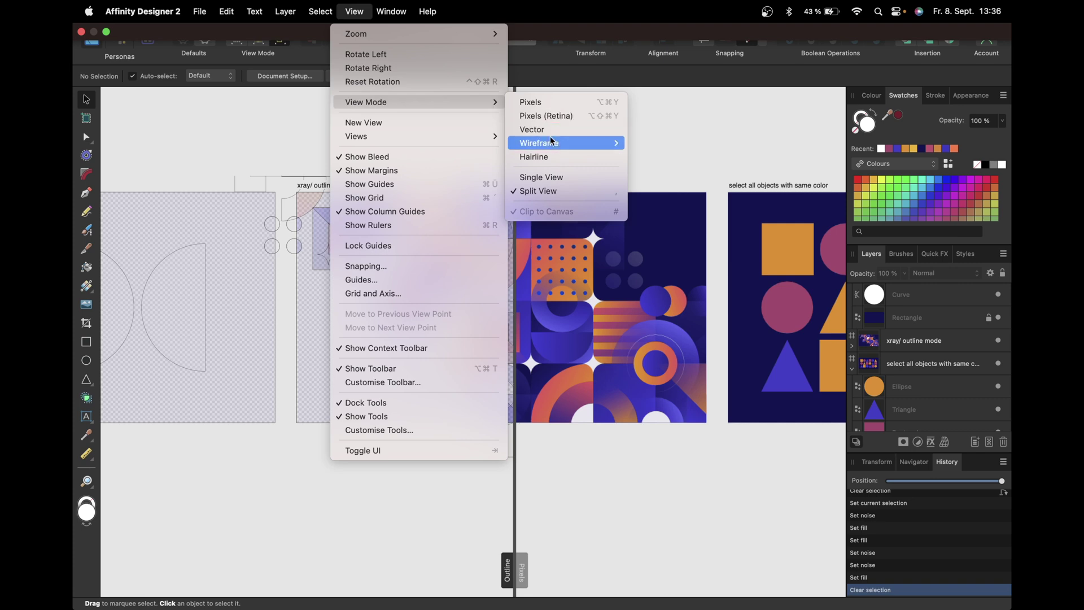
{"action": "mouse_move", "coordinate": [555, 146]}
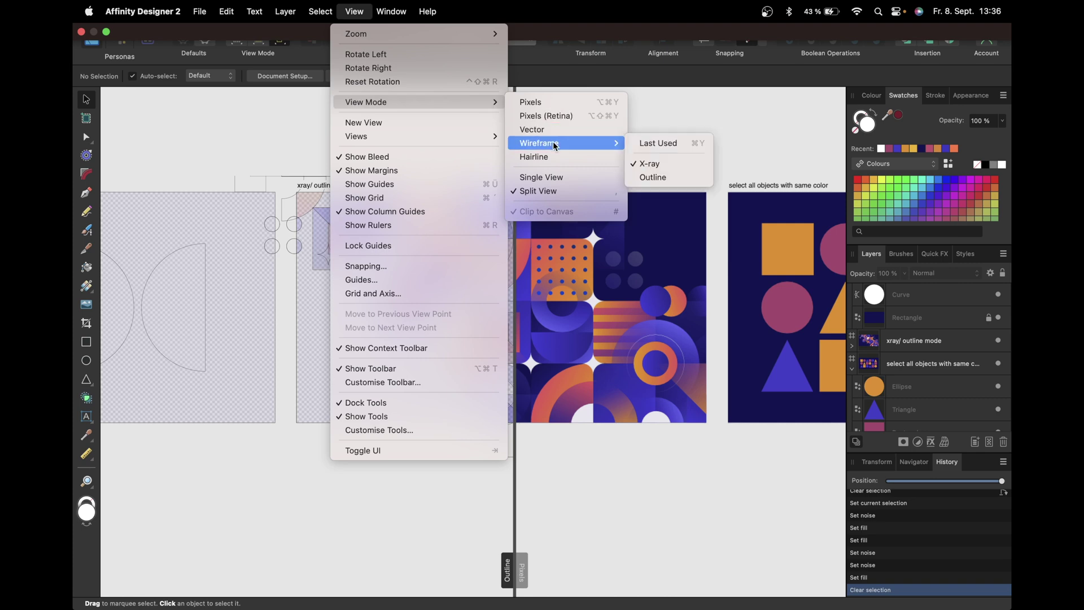
{"action": "left_click", "coordinate": [654, 177]}
{"action": "left_click", "coordinate": [523, 567]}
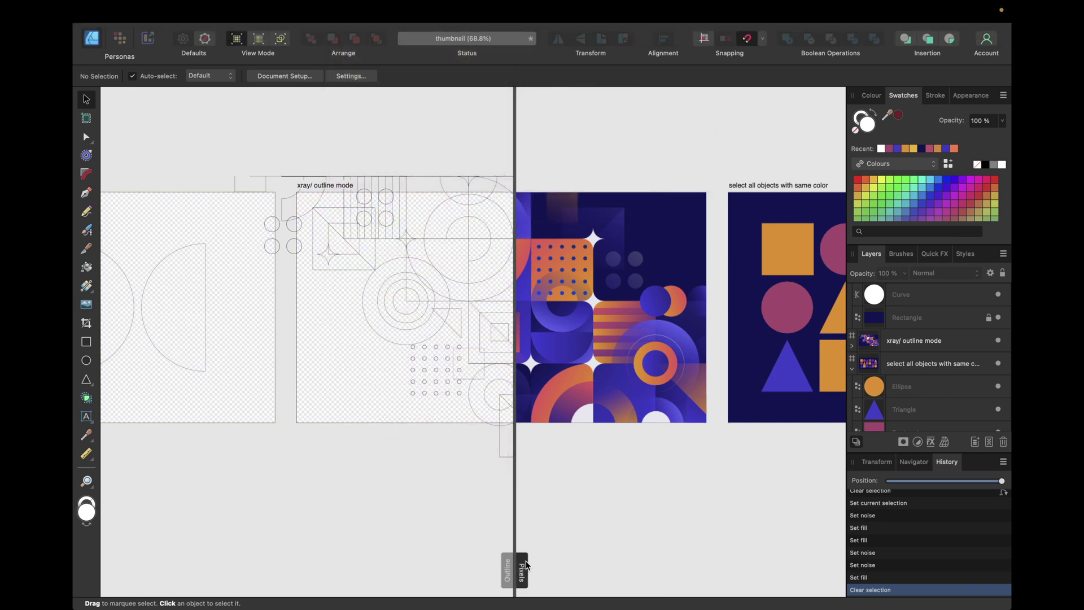
- Change the rendered half of the split view to Vector and shift the divider to compare it with the outline
{"action": "left_click", "coordinate": [355, 11]}
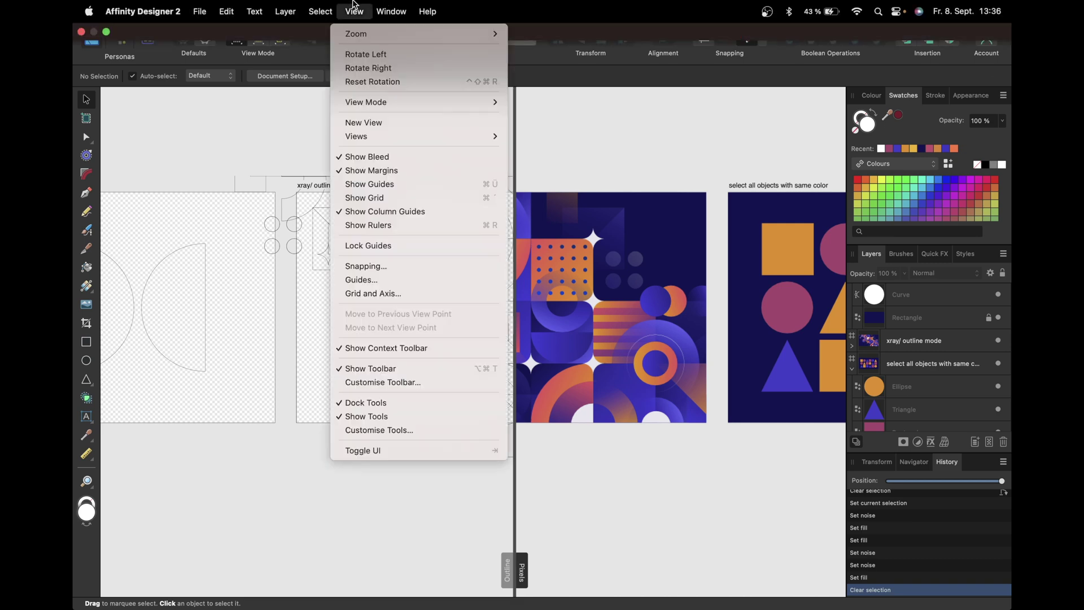
{"action": "mouse_move", "coordinate": [387, 102]}
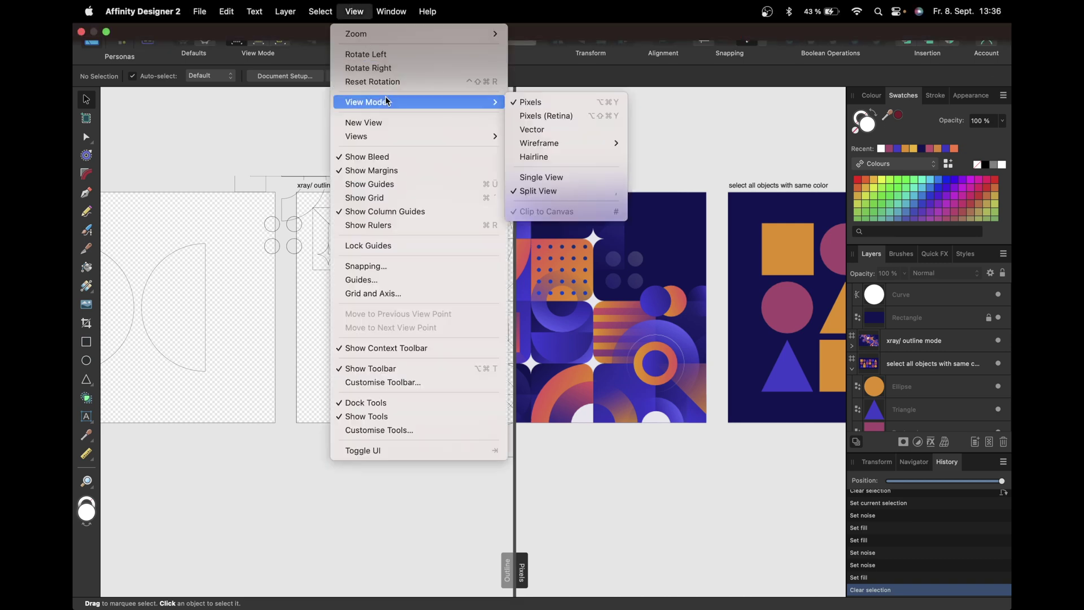
{"action": "left_click", "coordinate": [540, 130]}
{"action": "left_click_drag", "start_coordinate": [515, 527], "coordinate": [491, 511]}
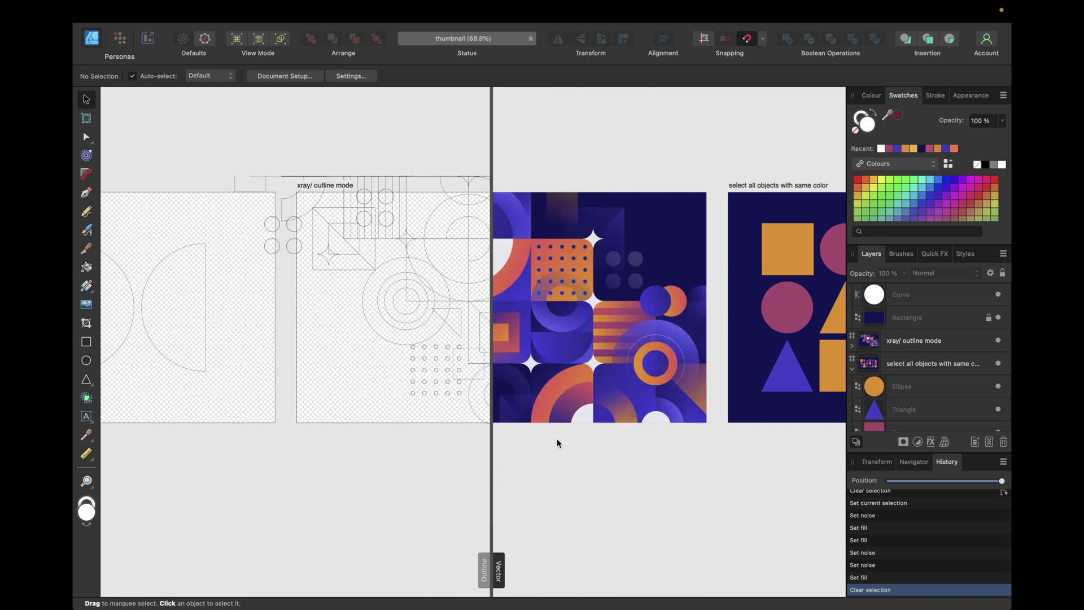
{"action": "scroll", "coordinate": [556, 439], "scroll_direction": "down", "scroll_amount": 5}
{"action": "scroll", "coordinate": [556, 439], "scroll_direction": "up", "scroll_amount": 5}
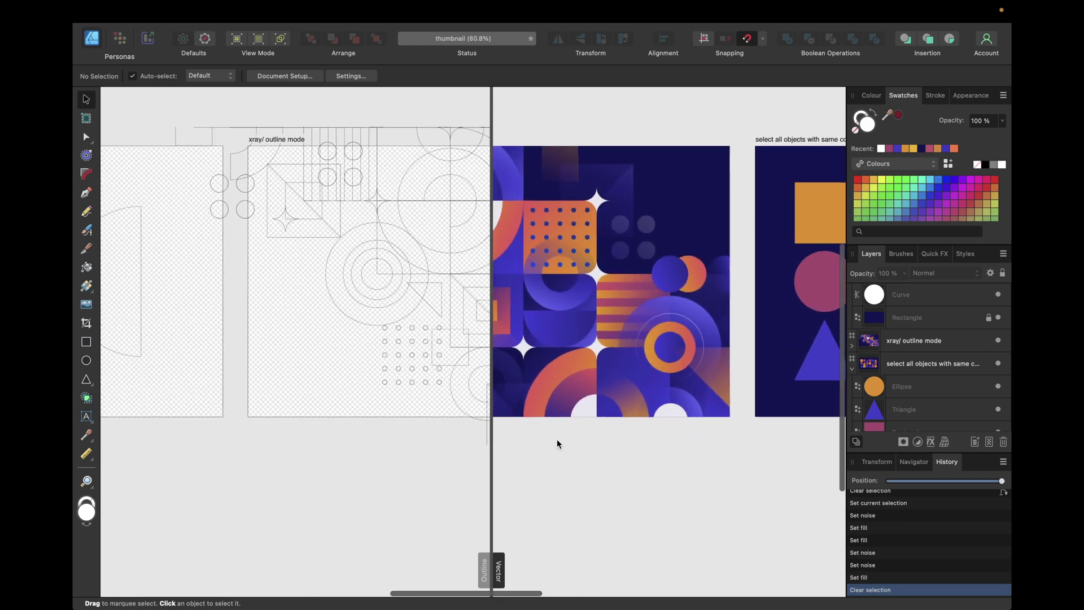
{"action": "scroll", "coordinate": [557, 439], "scroll_direction": "right", "scroll_amount": 1}
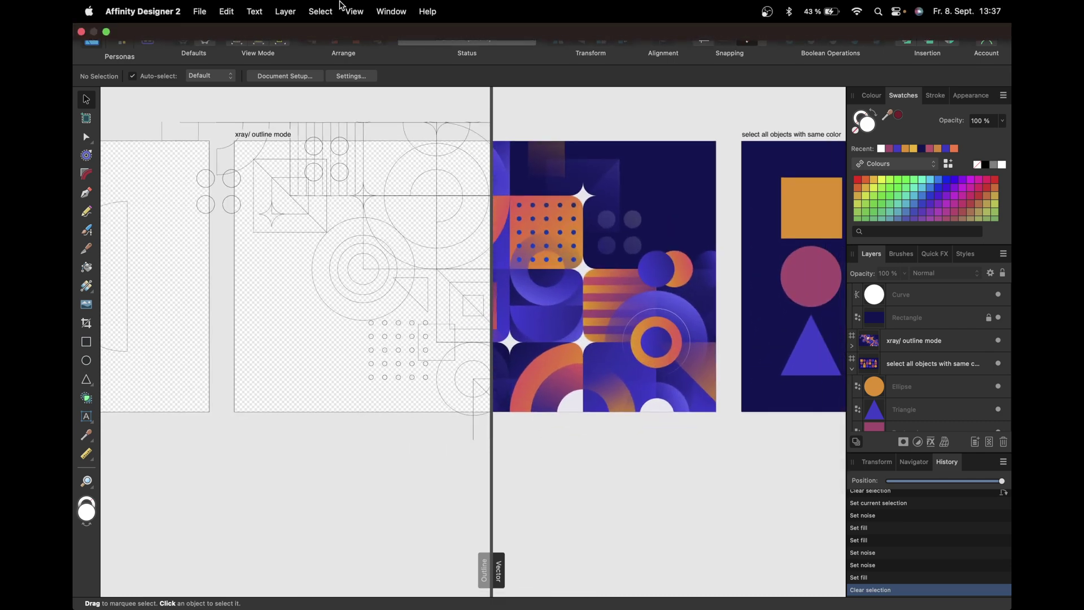
- Turn off the split comparison by returning to Single View
{"action": "left_click", "coordinate": [354, 11]}
{"action": "mouse_move", "coordinate": [416, 102]}
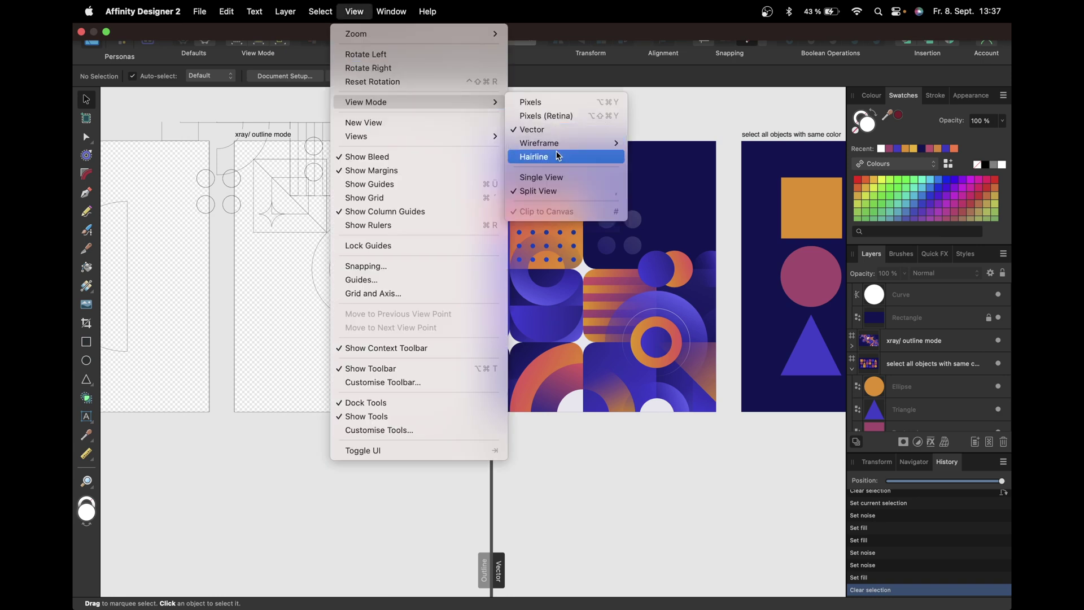
{"action": "left_click", "coordinate": [553, 177]}
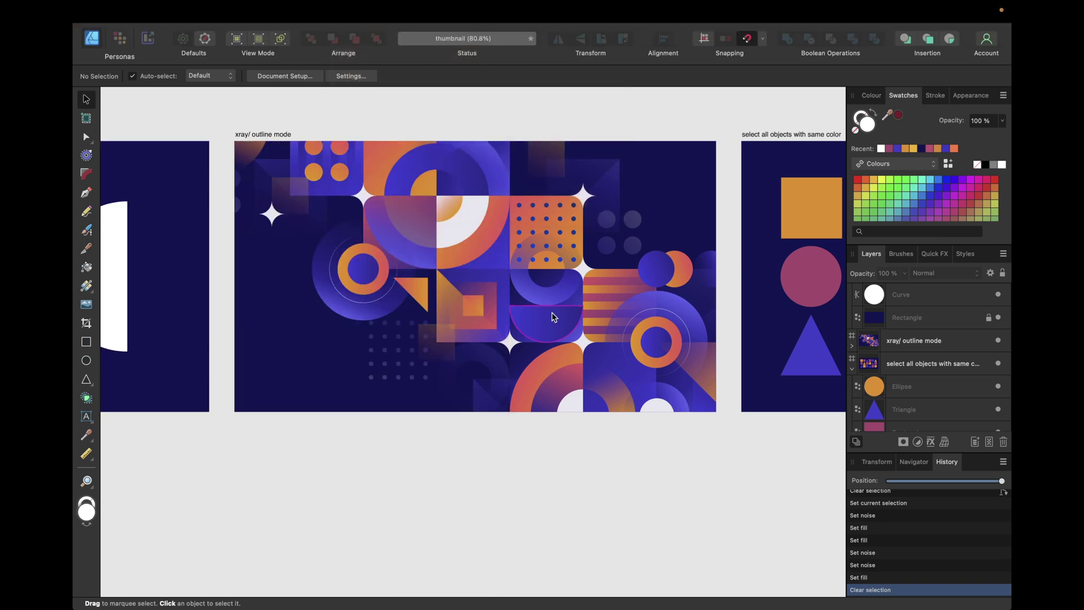
- Select every object with the same fill colour as the orange square on the "select all objects with same color" artboard
{"action": "scroll", "coordinate": [552, 317], "scroll_direction": "right", "scroll_amount": 10}
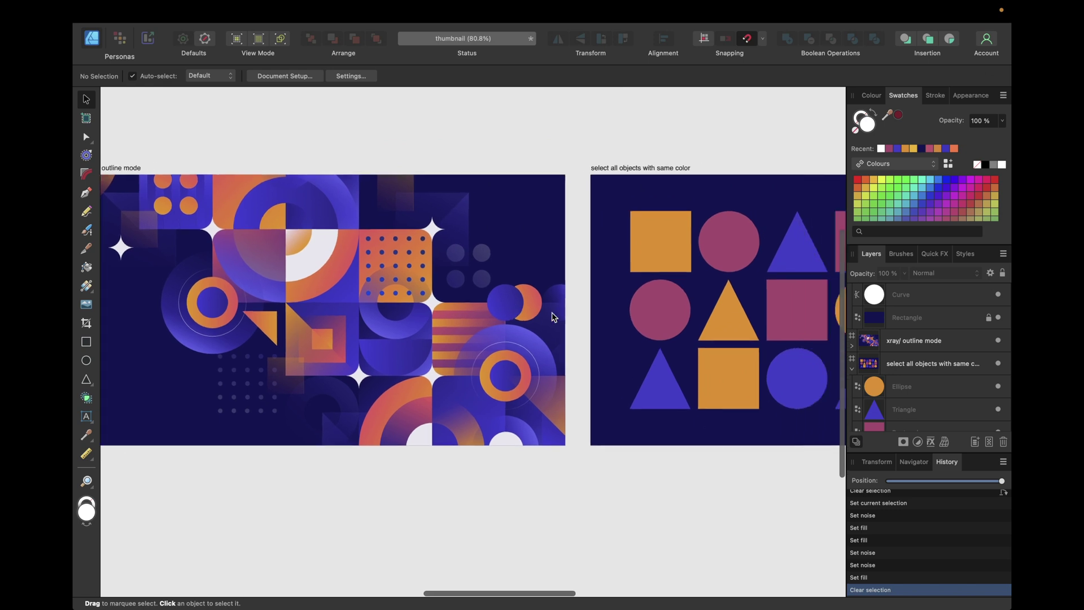
{"action": "scroll", "coordinate": [552, 317], "scroll_direction": "right", "scroll_amount": 4}
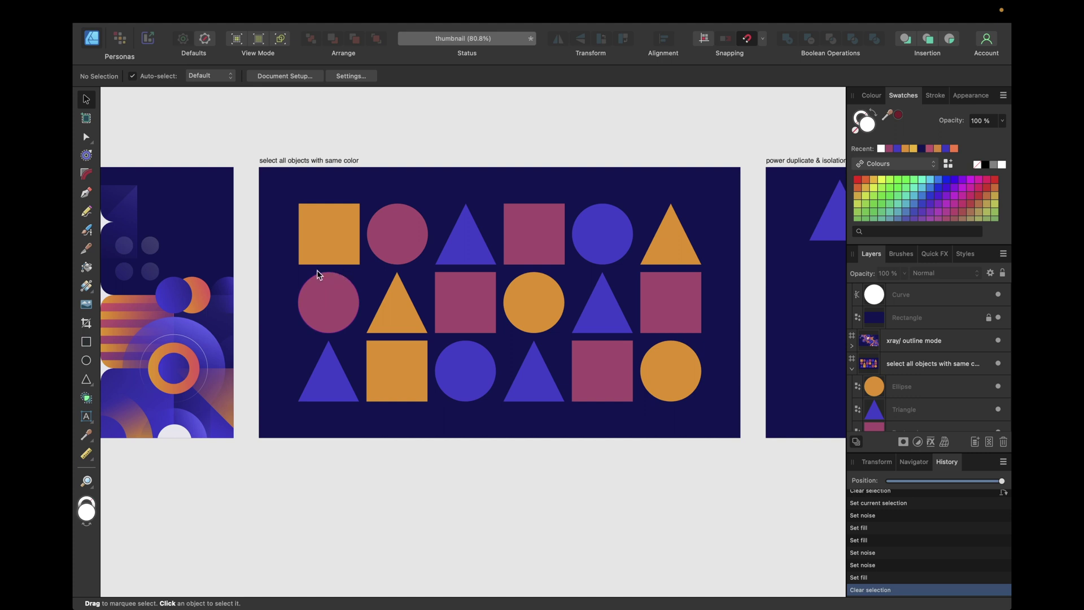
{"action": "left_click", "coordinate": [318, 243]}
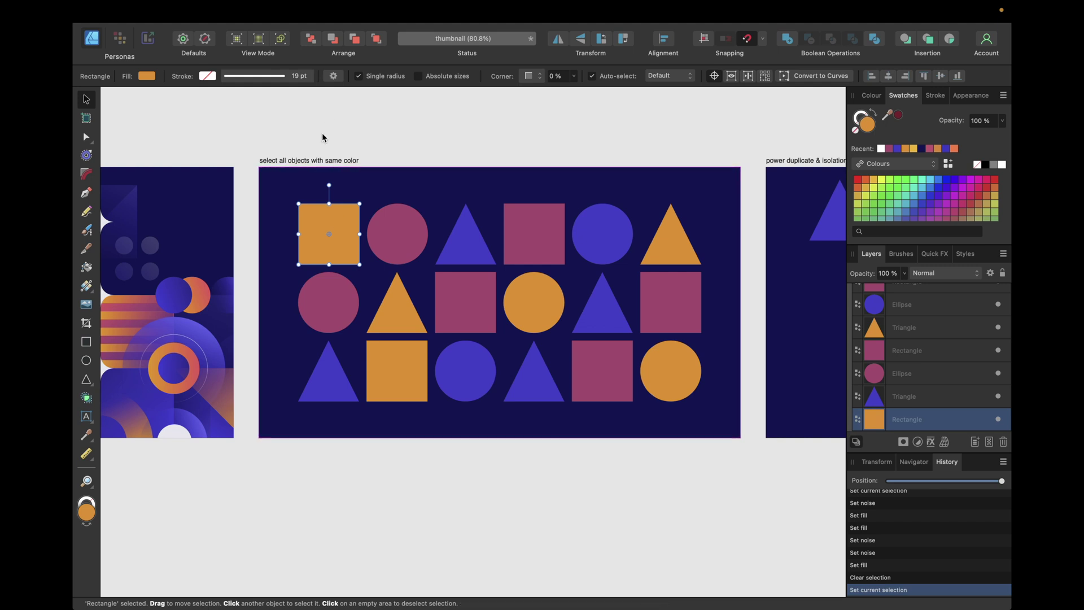
{"action": "mouse_move", "coordinate": [346, 5]}
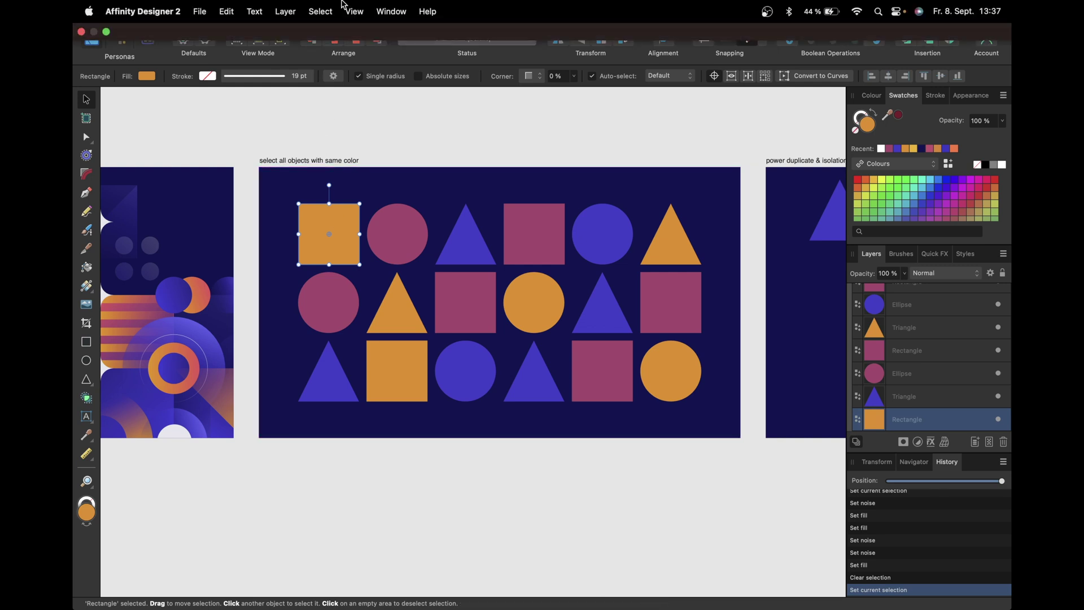
{"action": "left_click", "coordinate": [320, 12]}
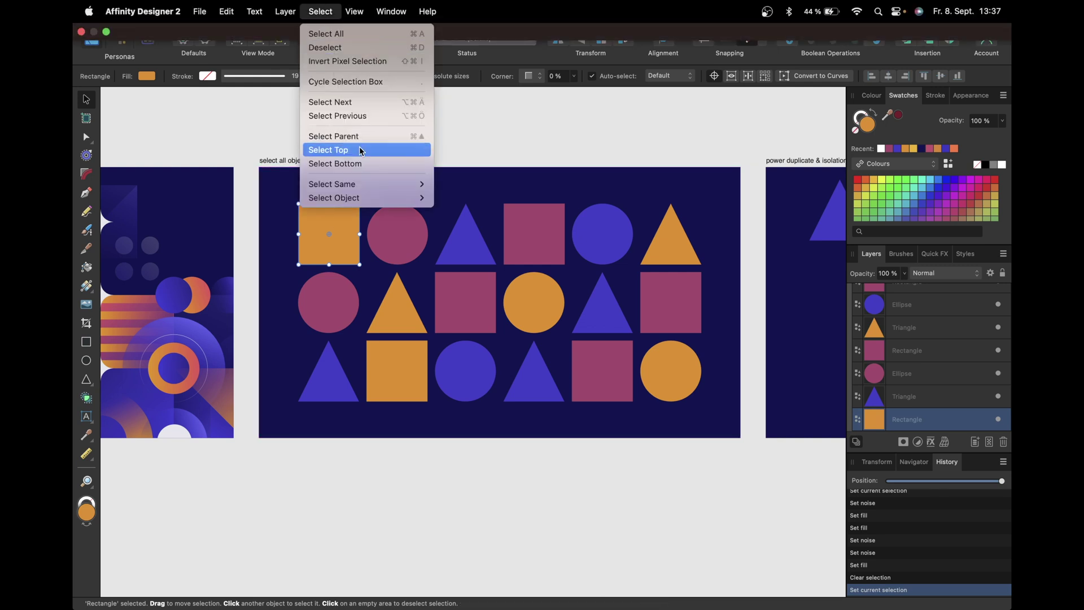
{"action": "mouse_move", "coordinate": [371, 191]}
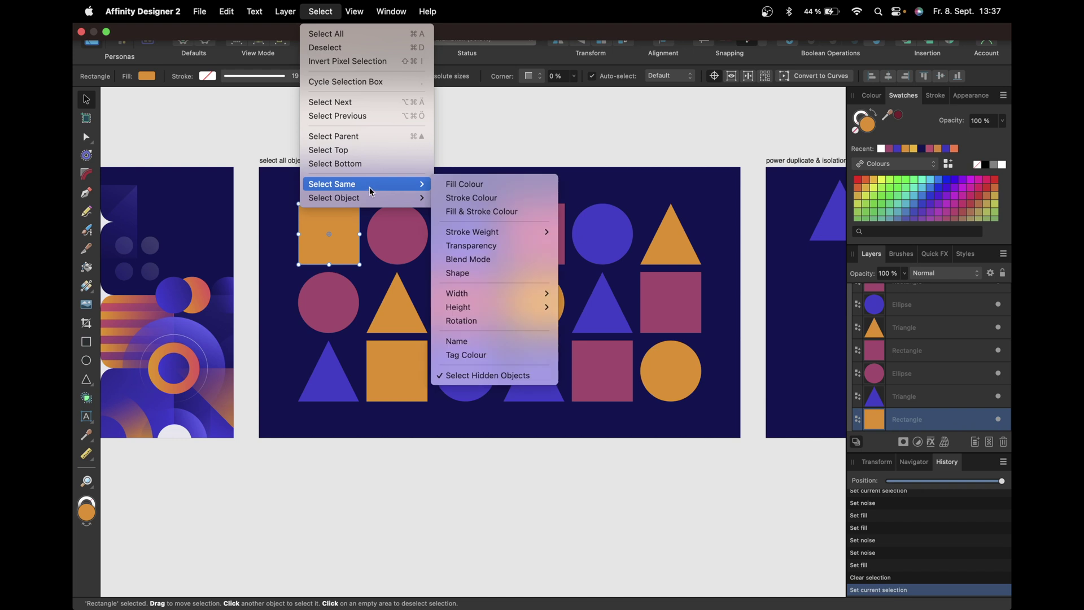
{"action": "left_click", "coordinate": [450, 186]}
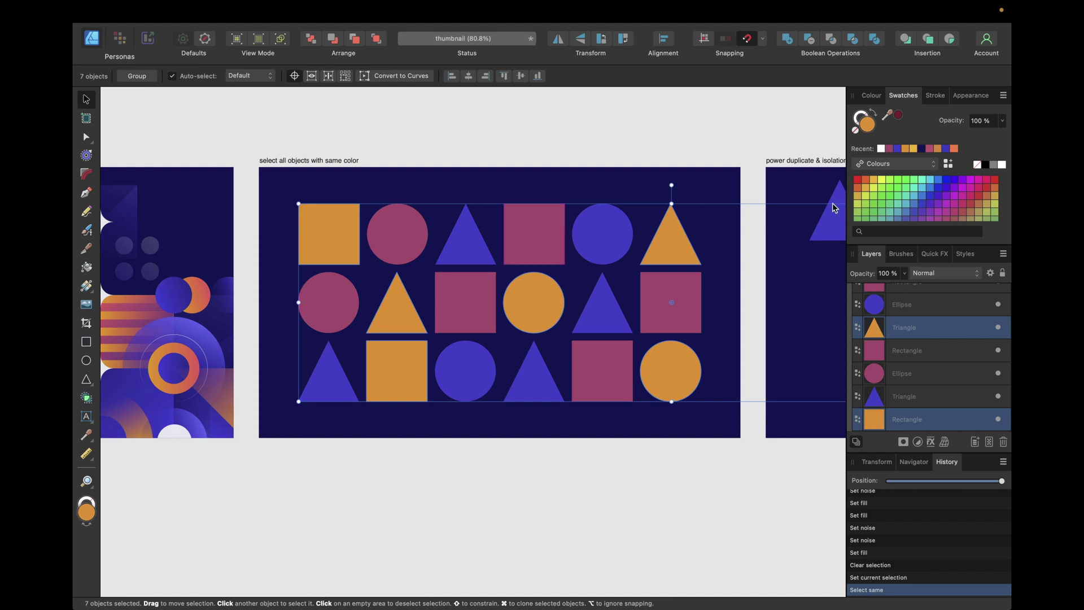
- Try a blue and a red fill on the selected orange shapes, and undo both fill changes
{"action": "left_click", "coordinate": [941, 182]}
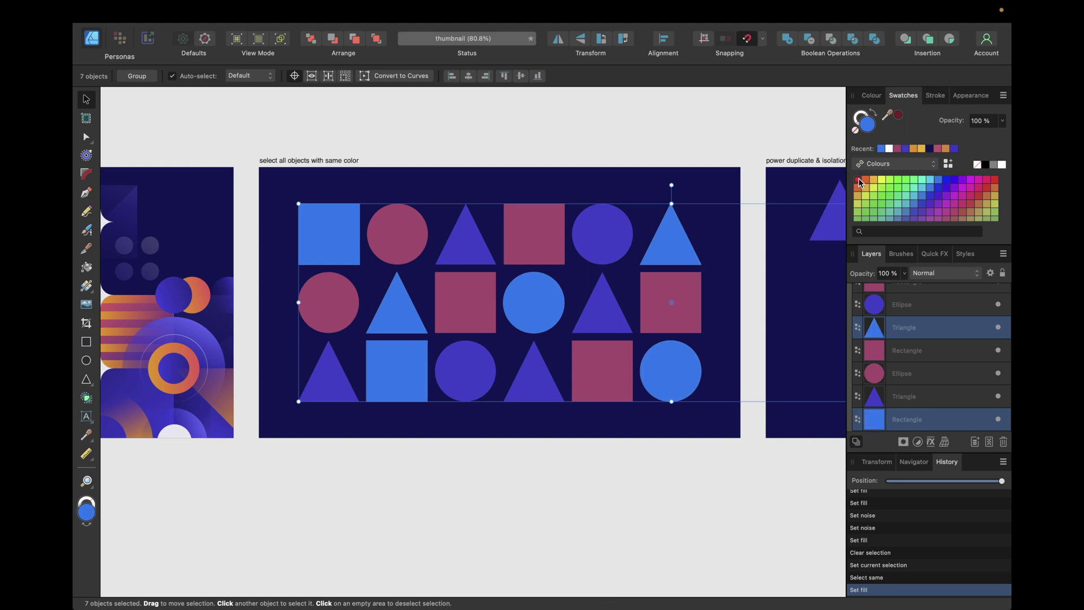
{"action": "left_click", "coordinate": [858, 181]}
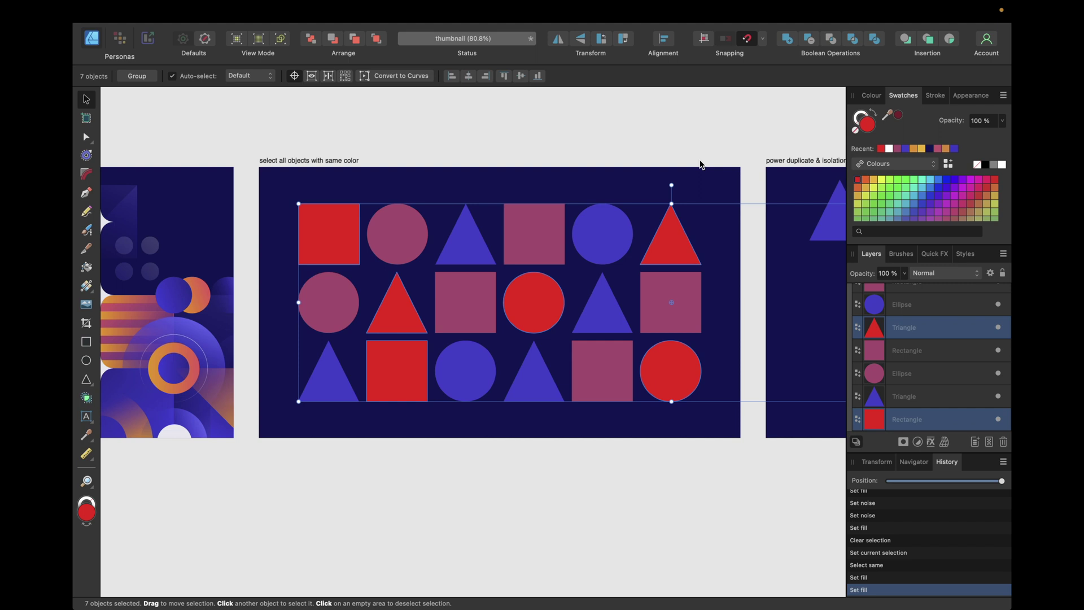
{"action": "key", "text": "super+z"}
{"action": "key", "text": "super+z"}
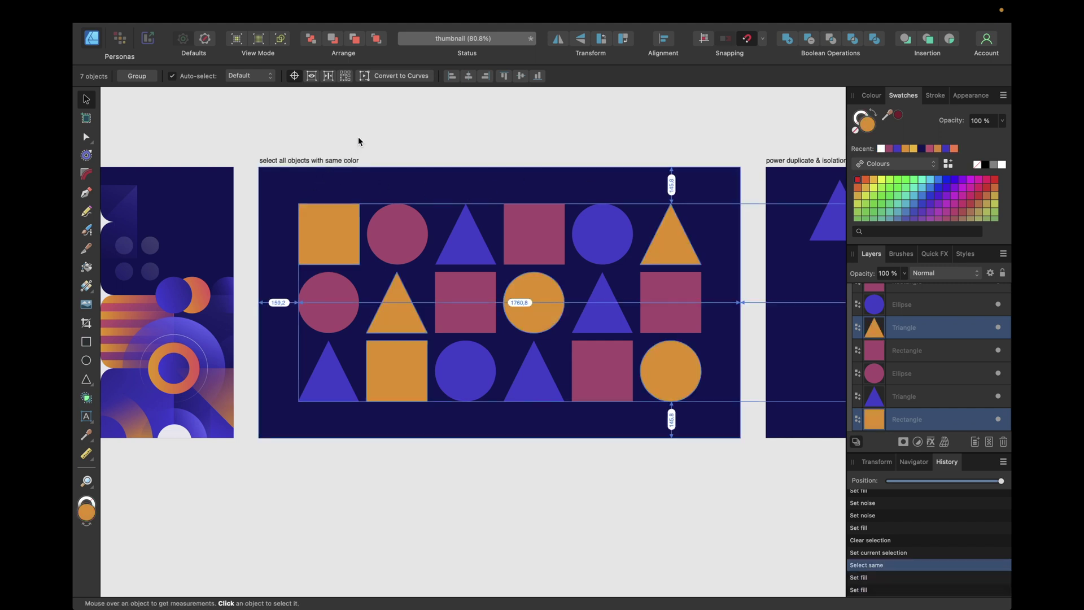
- Review the other Select Same criteria, such as stroke colour, transparency and shape, and clear the selection
{"action": "mouse_move", "coordinate": [350, 3]}
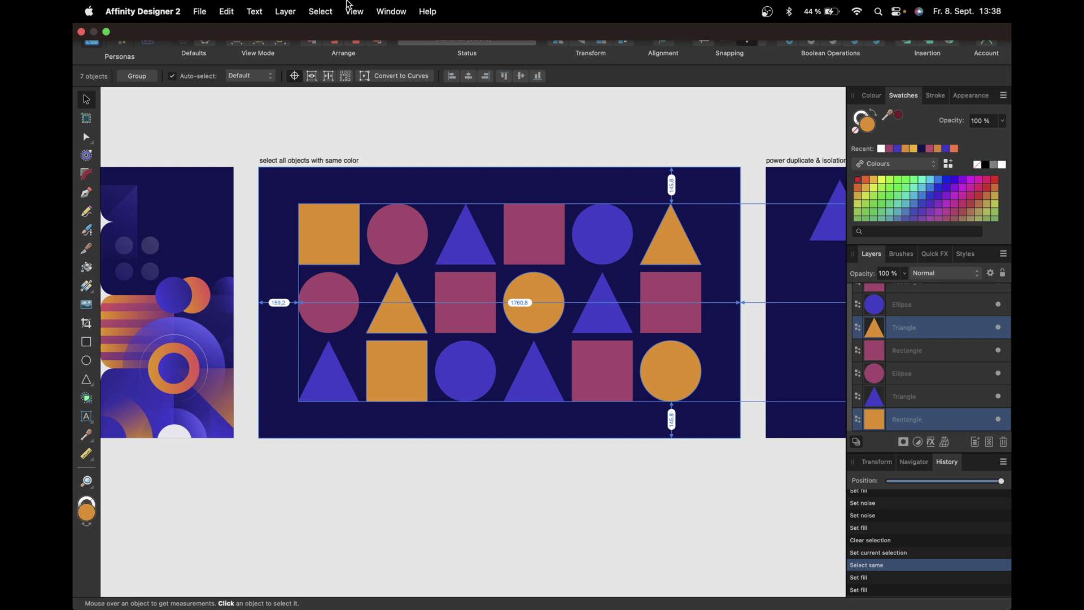
{"action": "left_click", "coordinate": [320, 11]}
{"action": "mouse_move", "coordinate": [348, 183]}
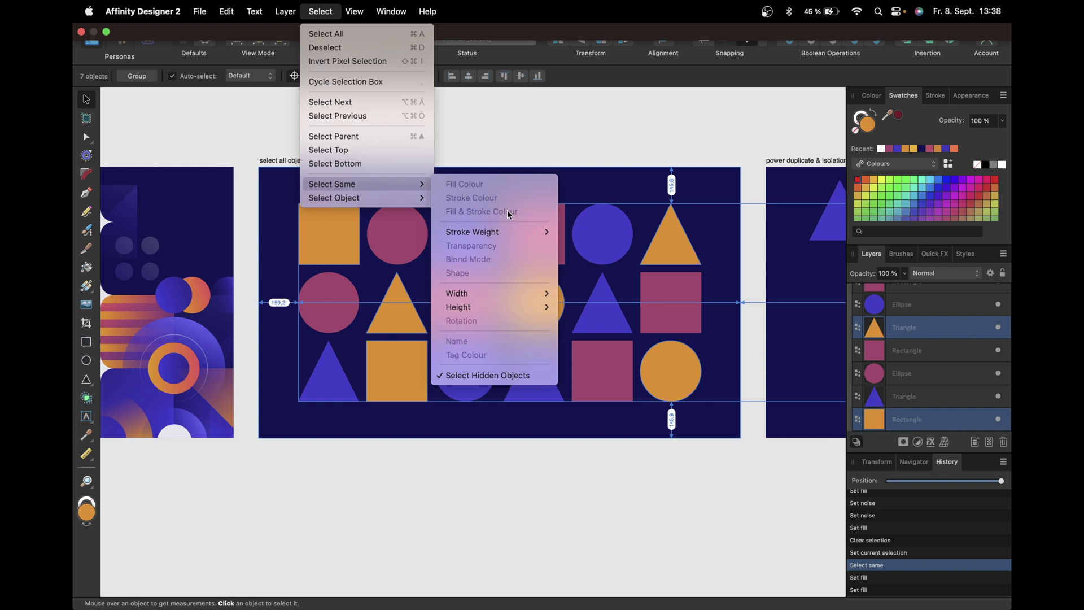
{"action": "left_click", "coordinate": [515, 144]}
{"action": "left_click", "coordinate": [516, 136]}
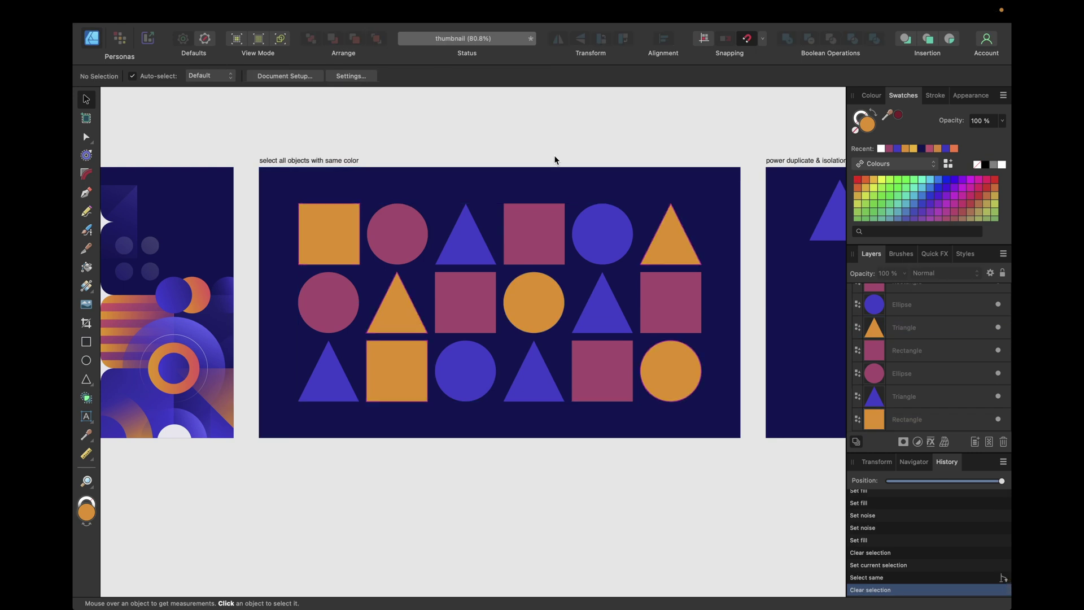
- Select the blue triangle on the "power duplicate & isolation mode" artboard
{"action": "scroll", "coordinate": [553, 157], "scroll_direction": "right", "scroll_amount": 10}
{"action": "scroll", "coordinate": [555, 159], "scroll_direction": "right", "scroll_amount": 4}
{"action": "scroll", "coordinate": [555, 159], "scroll_direction": "up", "scroll_amount": 1}
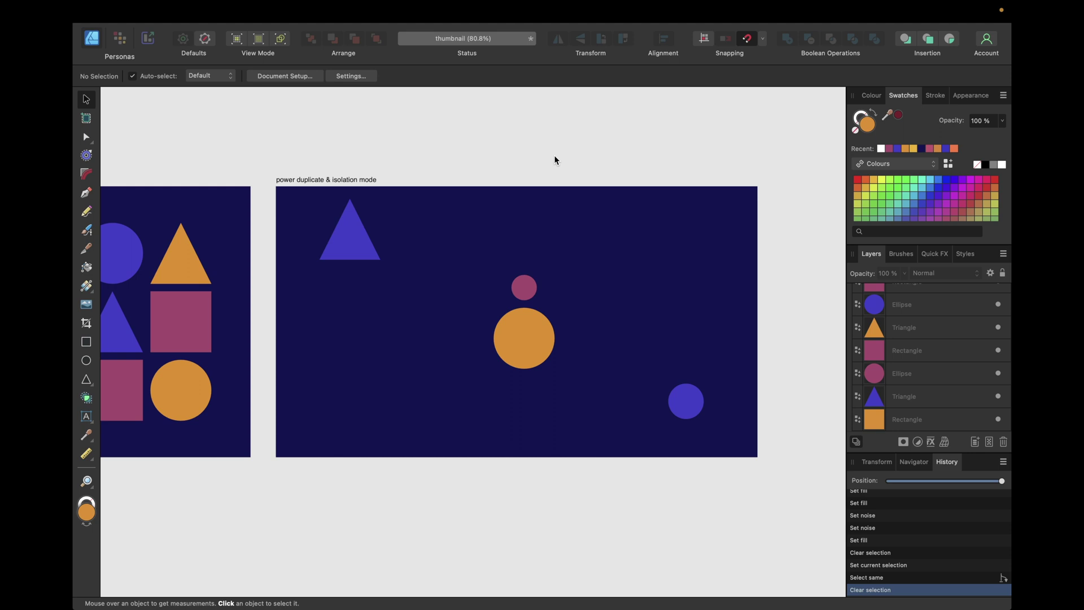
{"action": "left_click", "coordinate": [359, 245]}
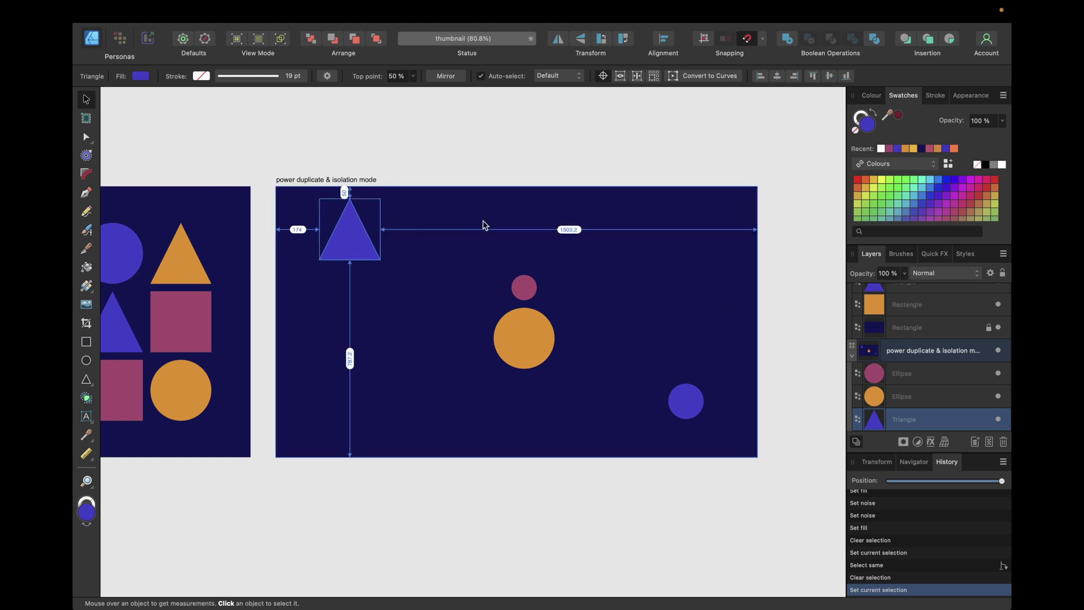
{"action": "left_click", "coordinate": [392, 176]}
{"action": "left_click", "coordinate": [353, 233]}
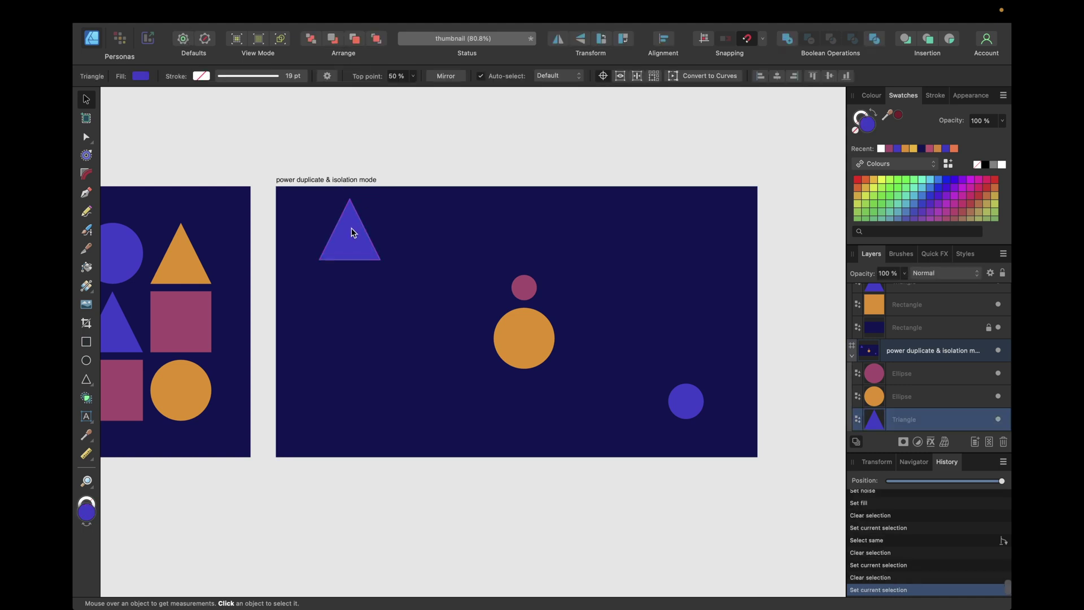
- Try pasting a copy of the triangle and moving it off the original, and delete that copy
{"action": "key", "text": "e"}
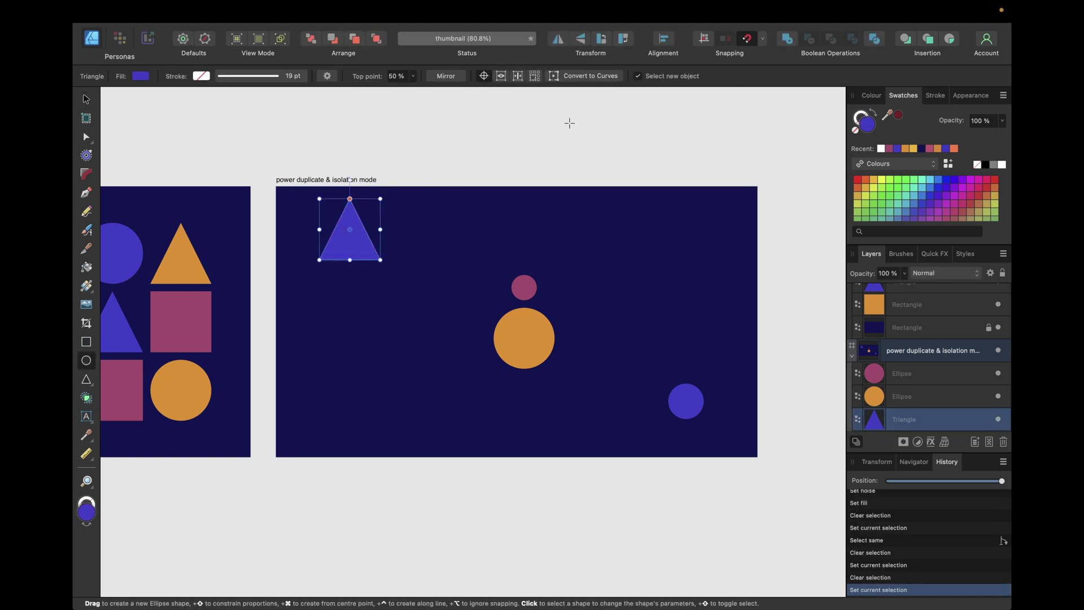
{"action": "key", "text": "super+v"}
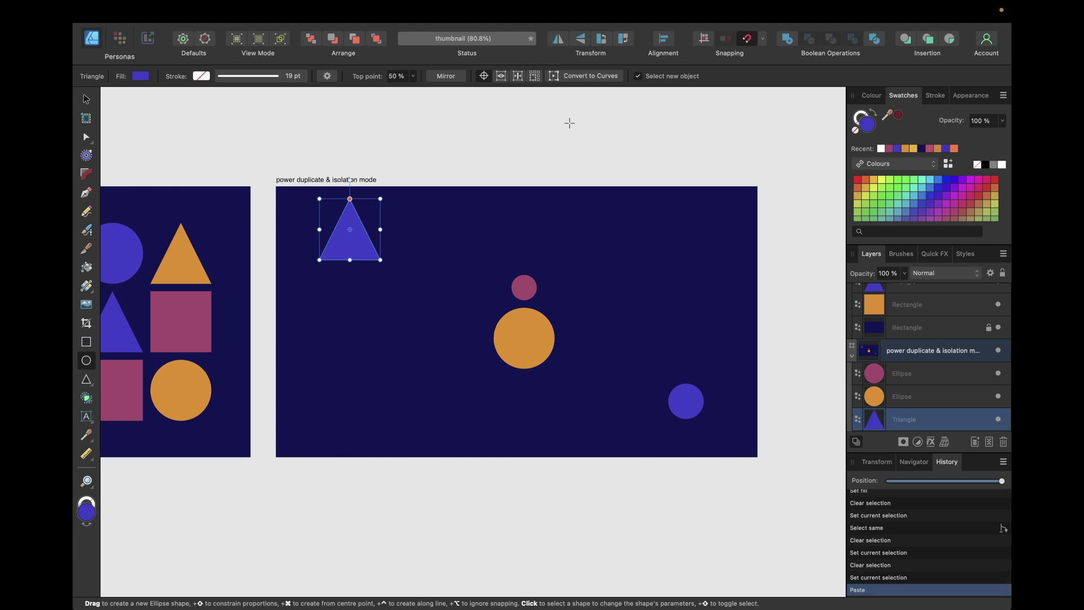
{"action": "left_click", "coordinate": [86, 100]}
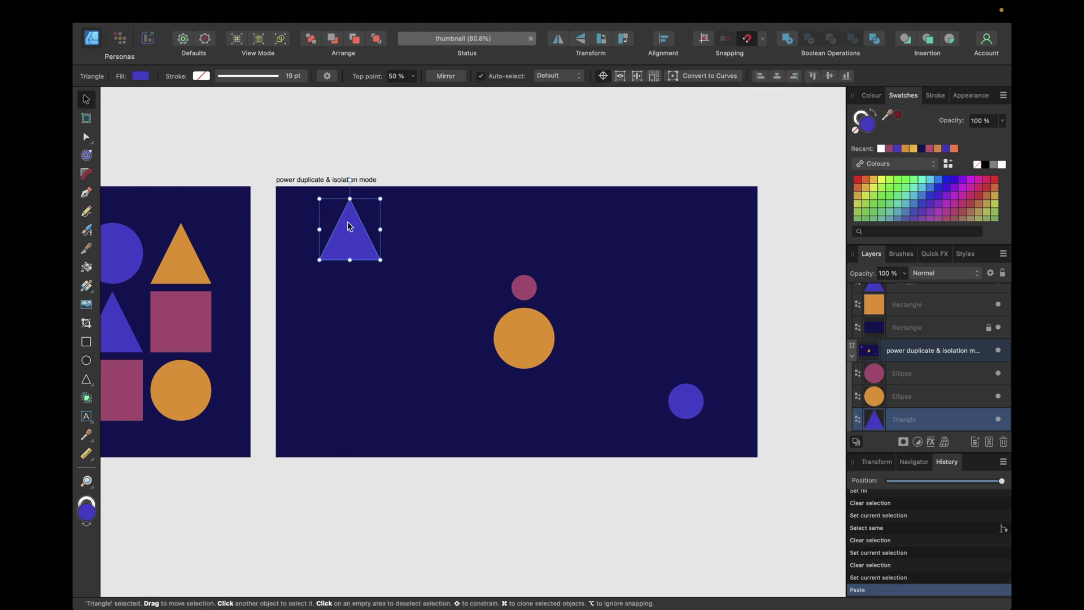
{"action": "left_click_drag", "start_coordinate": [350, 227], "coordinate": [409, 221]}
{"action": "key", "text": "Delete"}
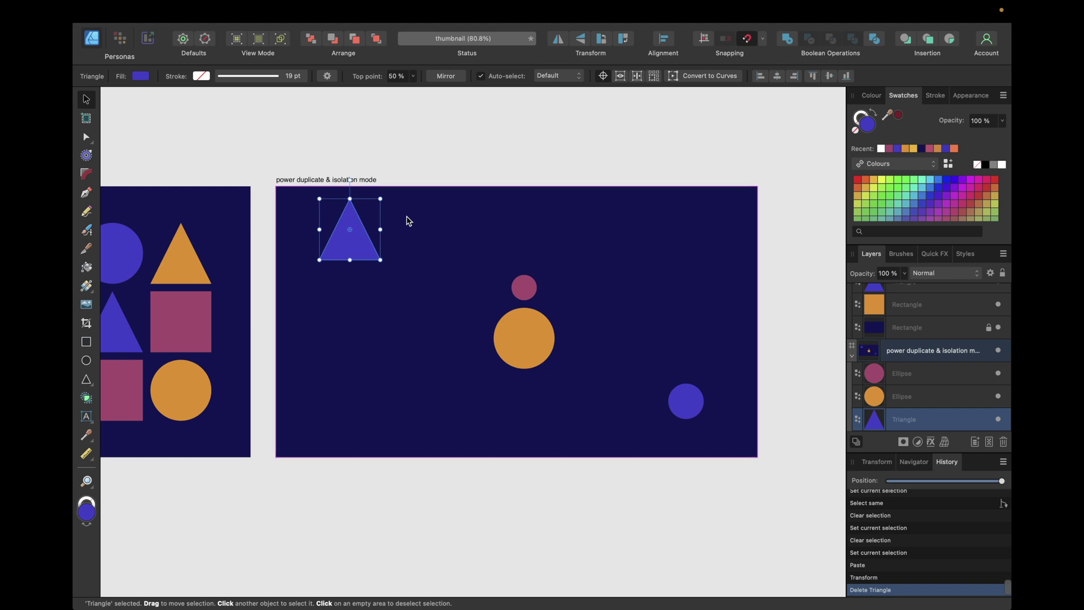
- Try duplicating the triangle, placing the copy beside the original and rotating it; undo the rotation and delete the copy
{"action": "key", "text": "super+j"}
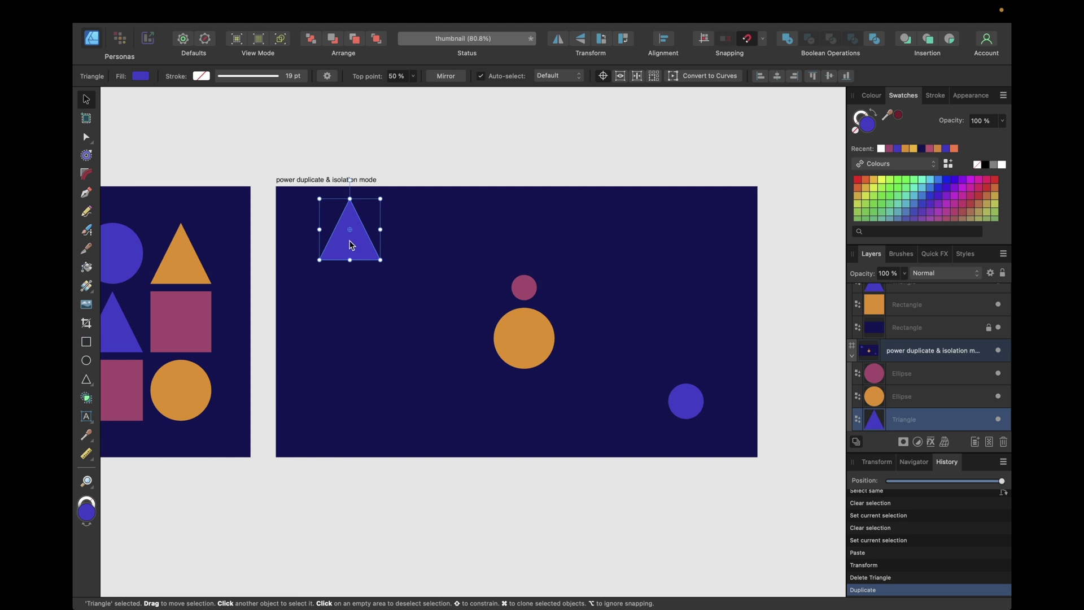
{"action": "left_click_drag", "start_coordinate": [350, 245], "coordinate": [424, 249]}
{"action": "left_click_drag", "start_coordinate": [427, 179], "coordinate": [446, 187]}
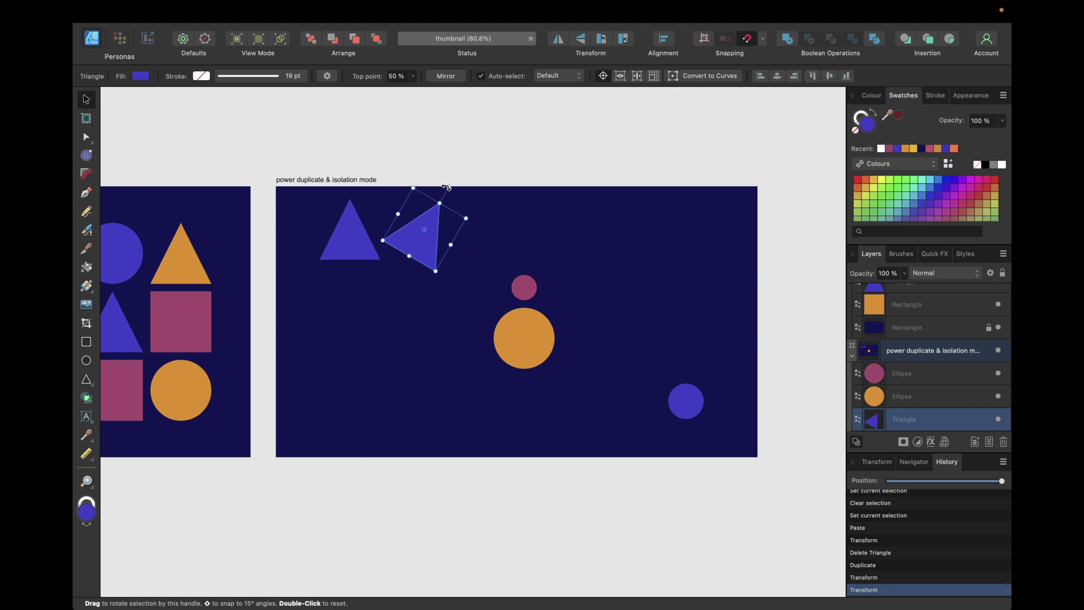
{"action": "key", "text": "super+z"}
{"action": "key", "text": "Delete"}
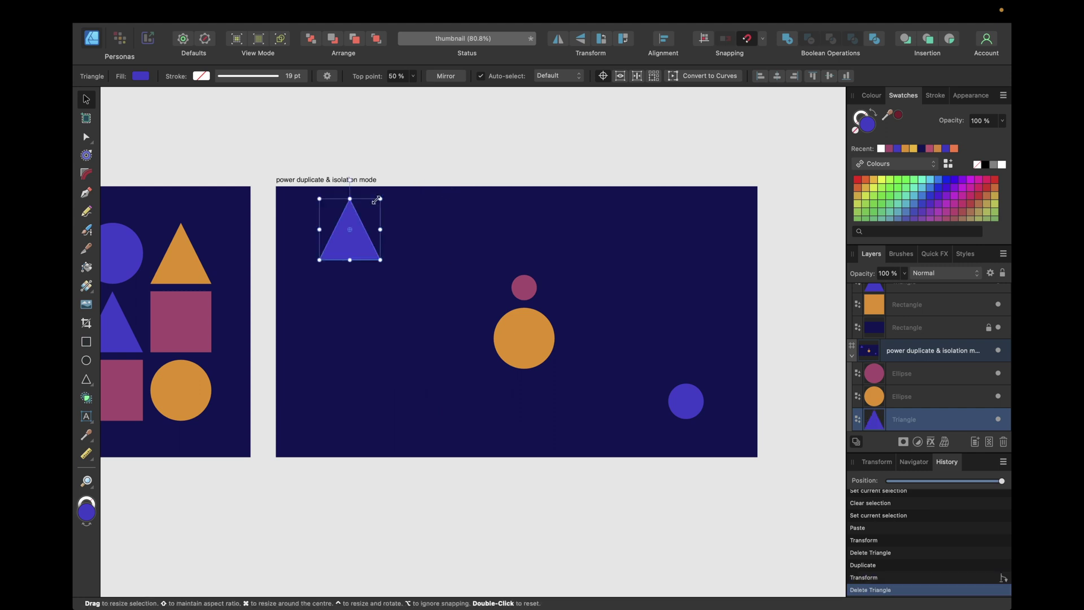
- Power duplicate the triangle: place one copy to its right and repeat the duplication four times to form an evenly spaced row of six
{"action": "key", "text": "super+j"}
{"action": "left_click_drag", "start_coordinate": [350, 220], "coordinate": [425, 220]}
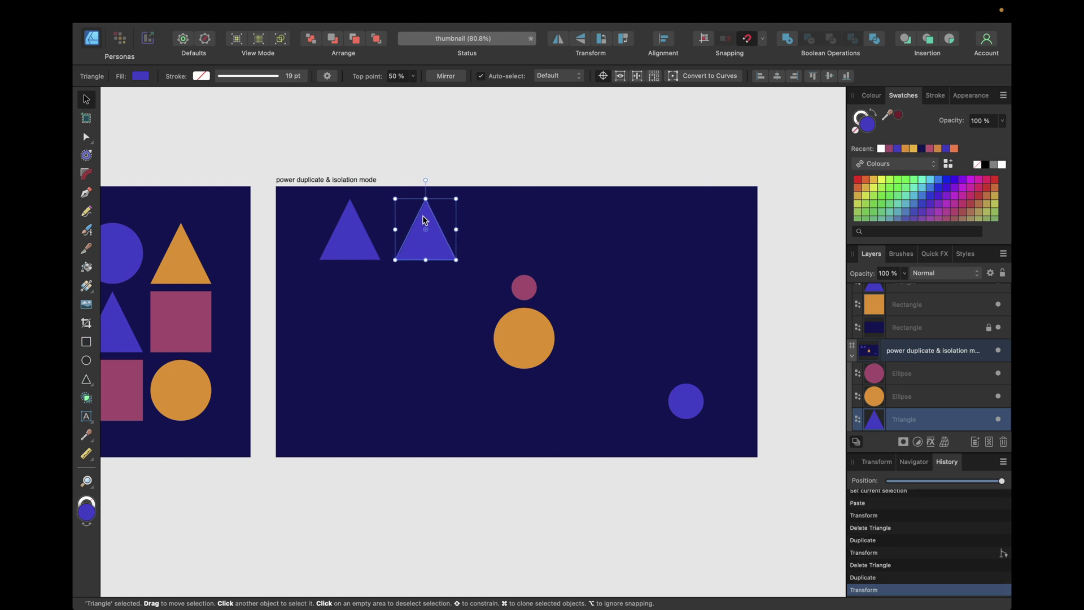
{"action": "key", "text": "super+j"}
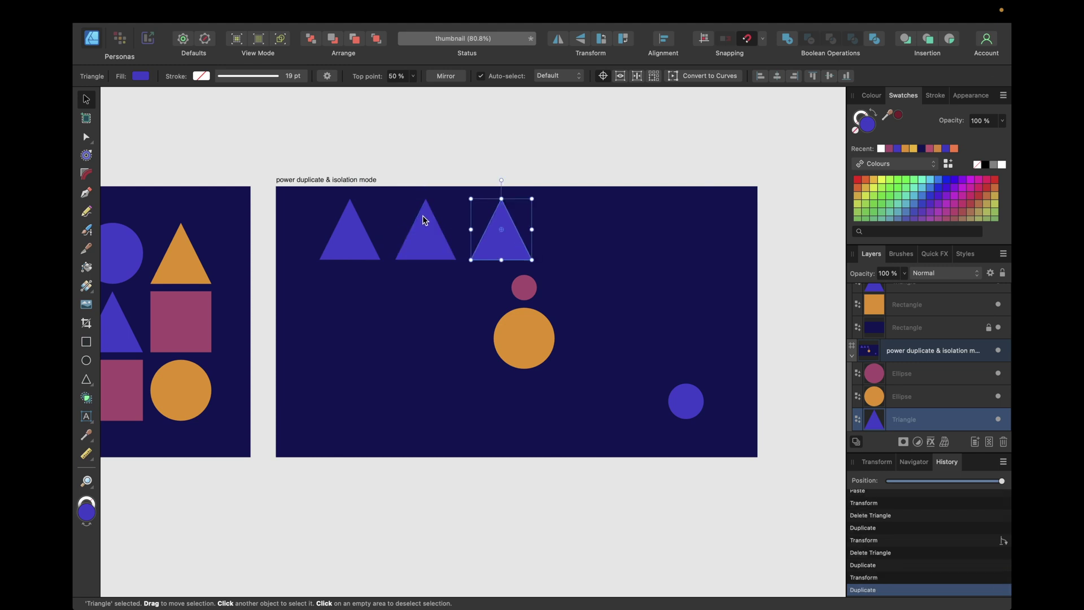
{"action": "key", "text": "super+j"}
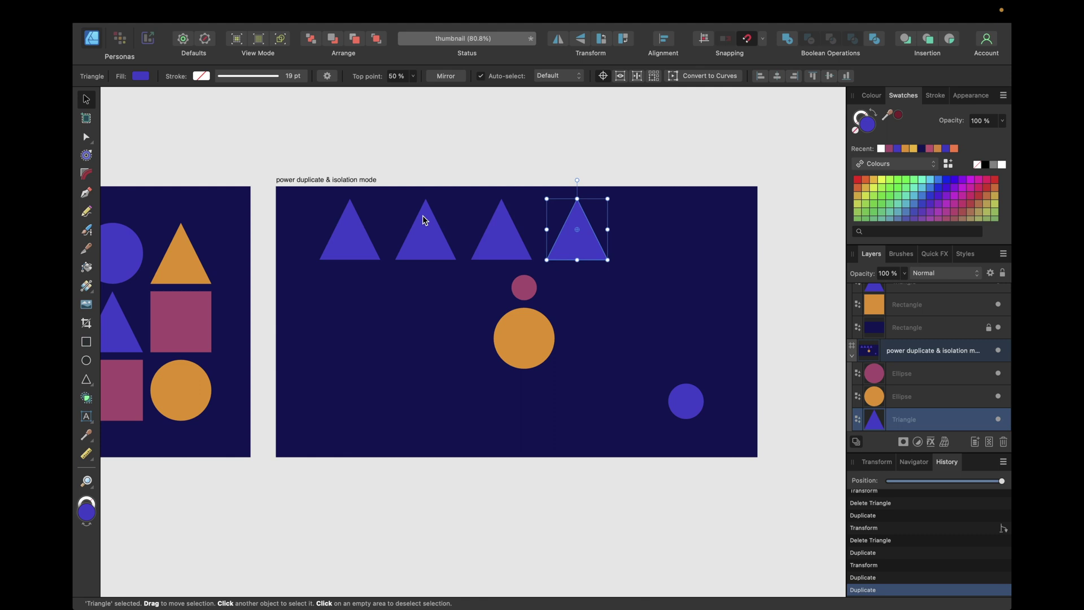
{"action": "key", "text": "super+j"}
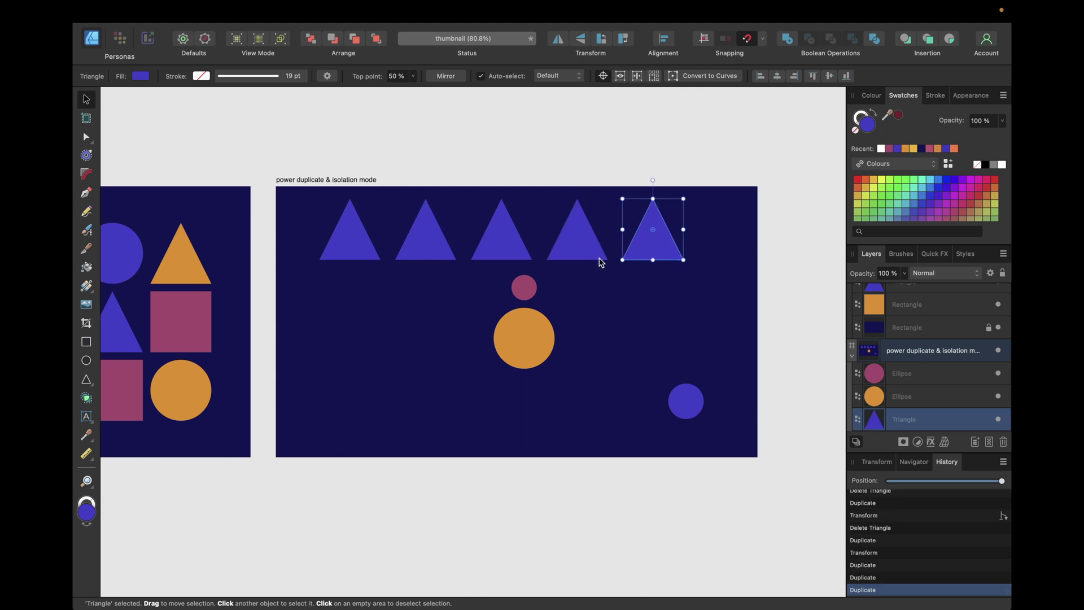
{"action": "key", "text": "super+j"}
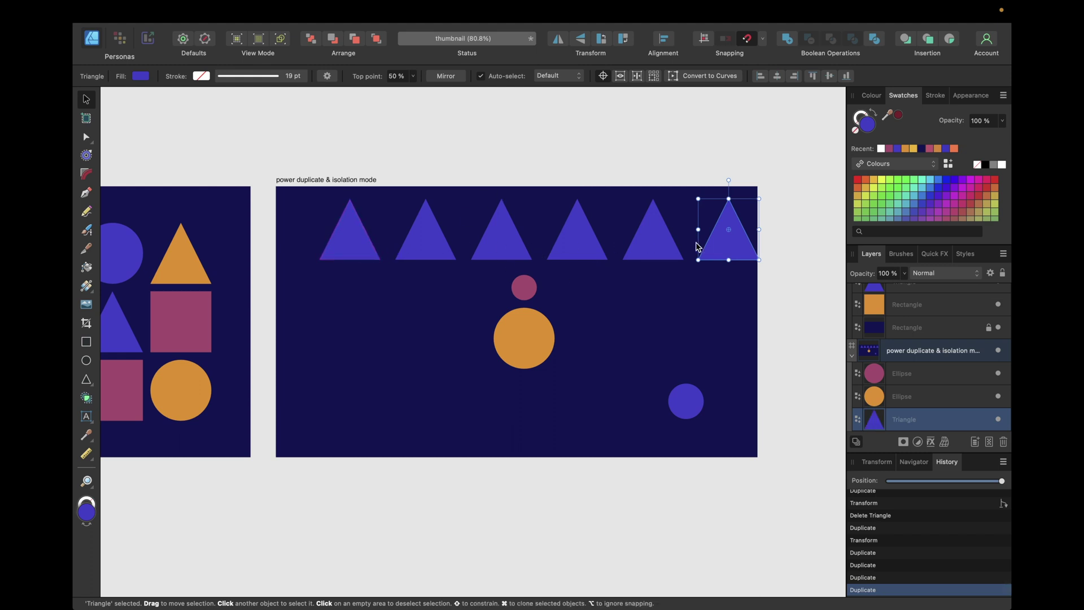
- Enable the transform origin on the small pink circle, move it to the orange circle's centre and check the snapping options
{"action": "left_click", "coordinate": [523, 165]}
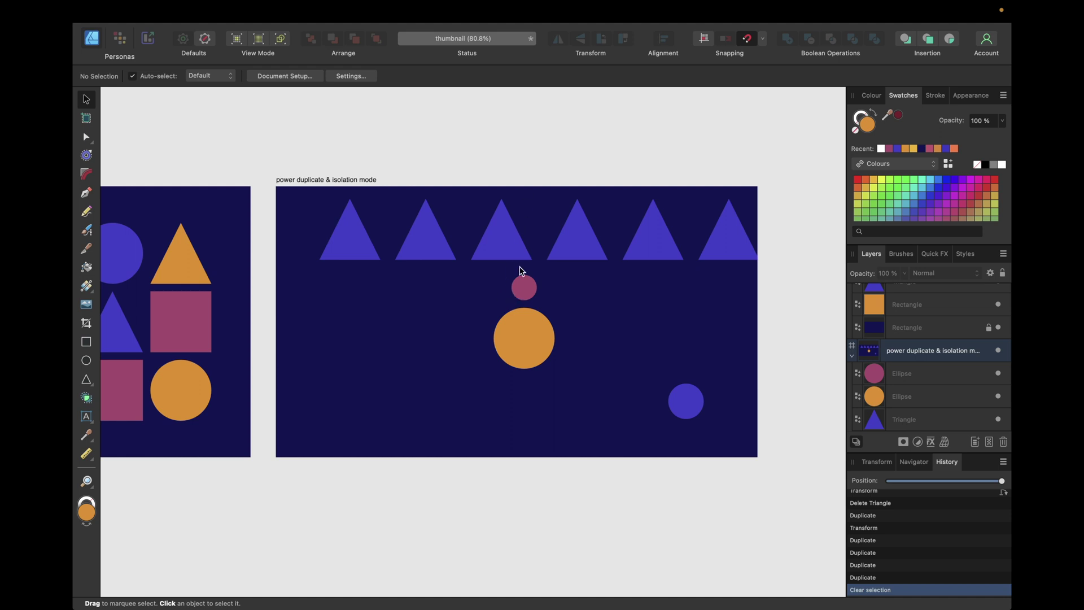
{"action": "left_click", "coordinate": [524, 286]}
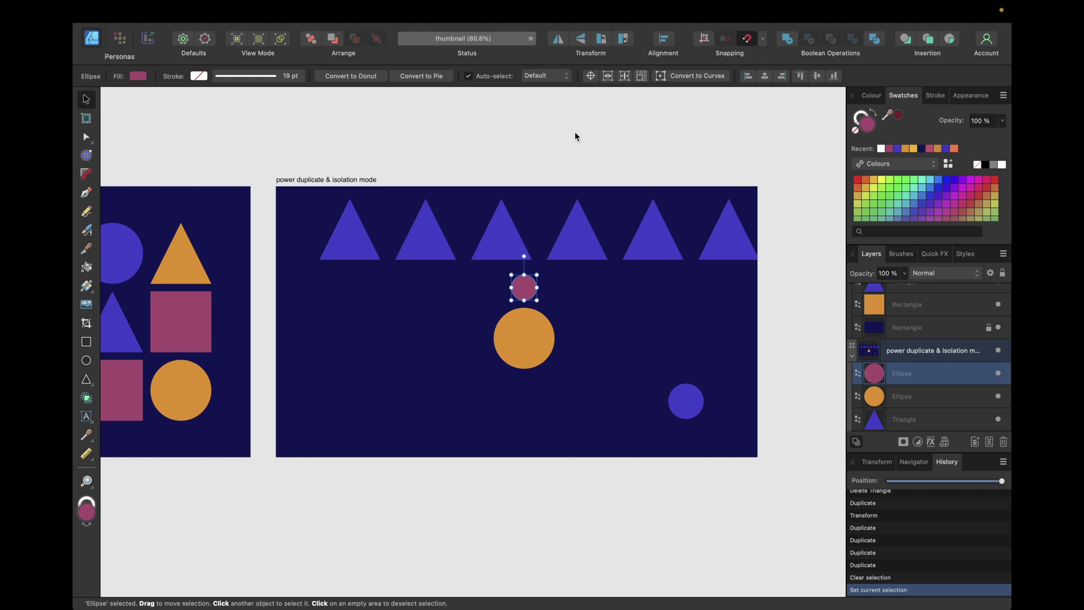
{"action": "left_click", "coordinate": [590, 80]}
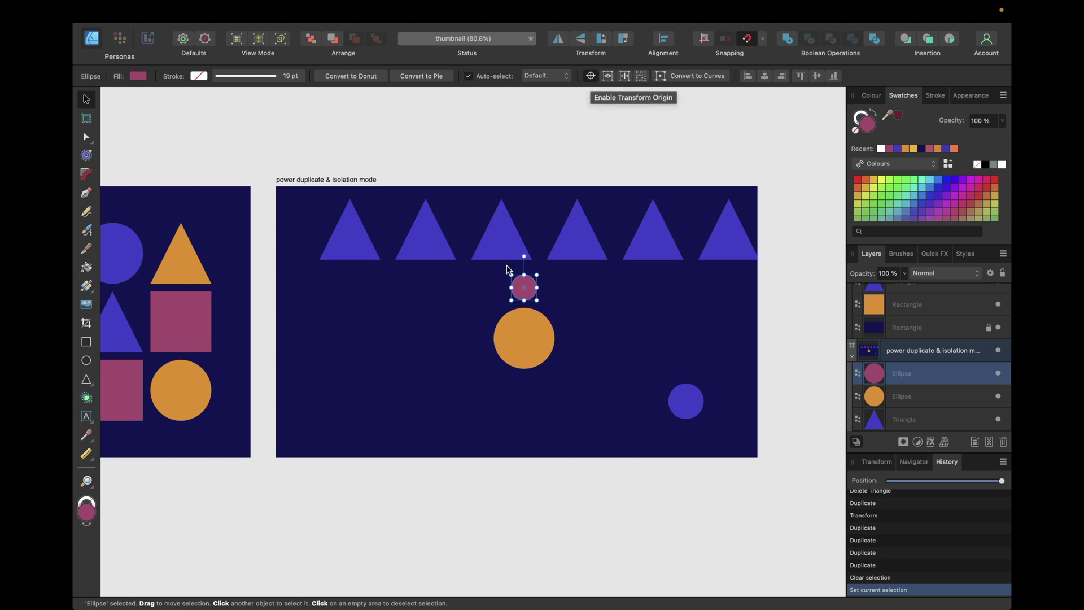
{"action": "scroll", "coordinate": [537, 319], "scroll_direction": "up", "scroll_amount": 5}
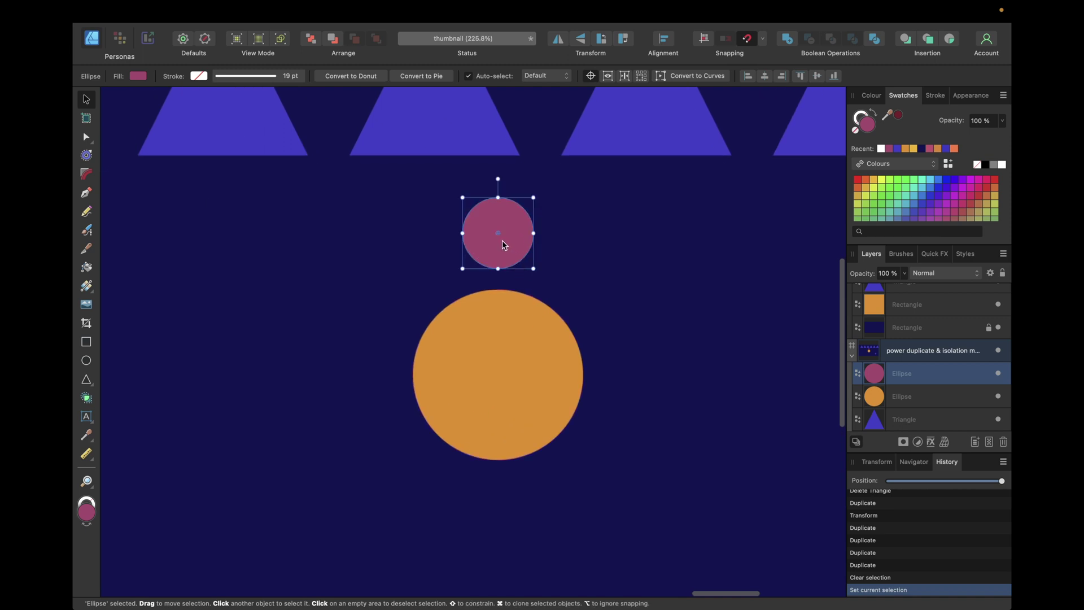
{"action": "left_click", "coordinate": [513, 333]}
{"action": "left_click", "coordinate": [516, 244]}
{"action": "left_click_drag", "start_coordinate": [495, 233], "coordinate": [502, 374]}
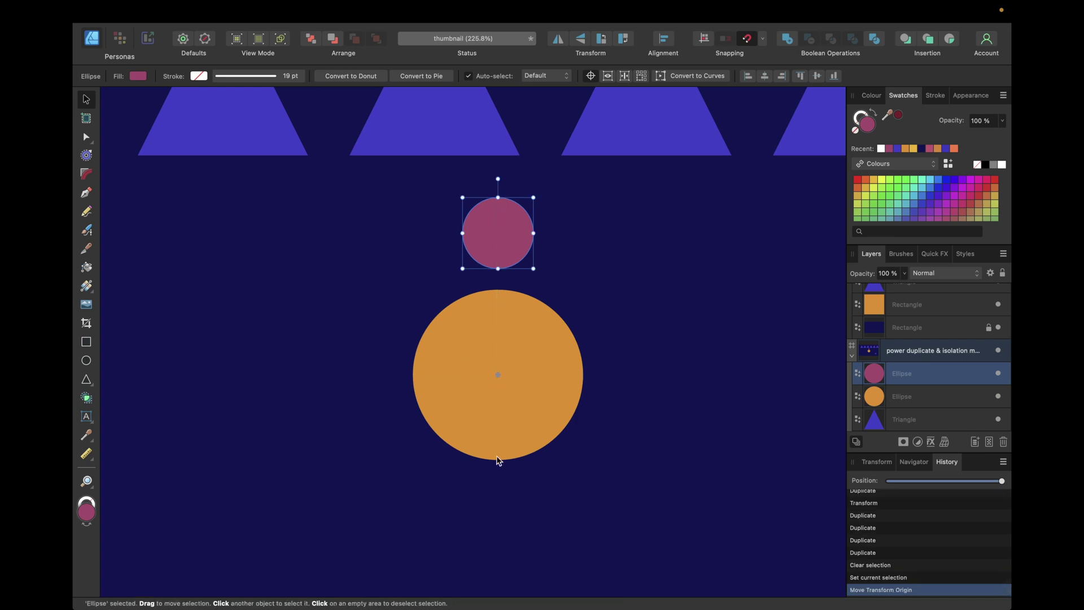
{"action": "left_click", "coordinate": [765, 42]}
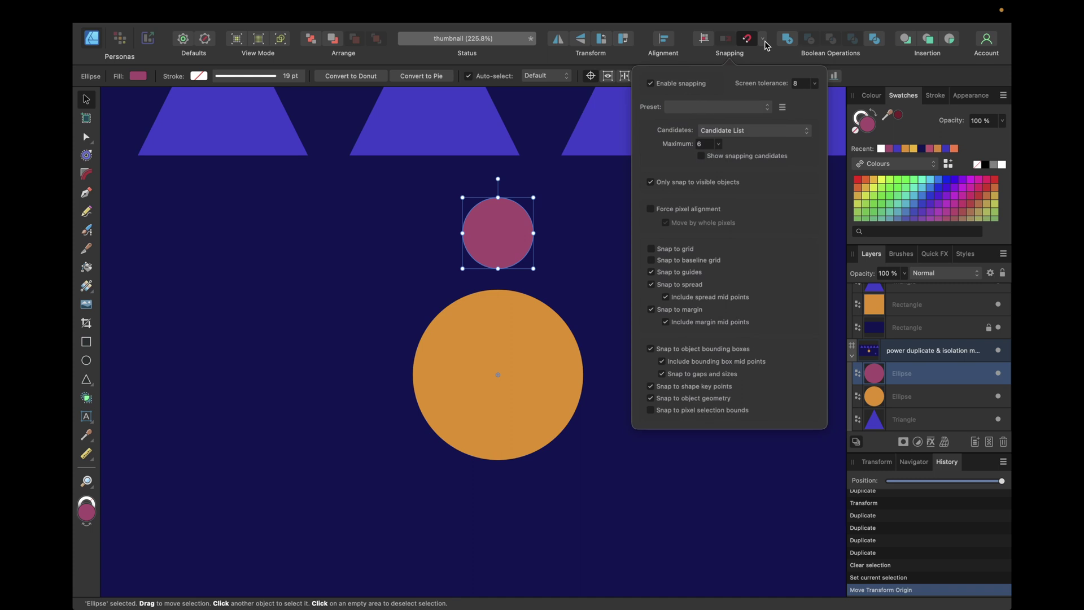
{"action": "left_click", "coordinate": [766, 43]}
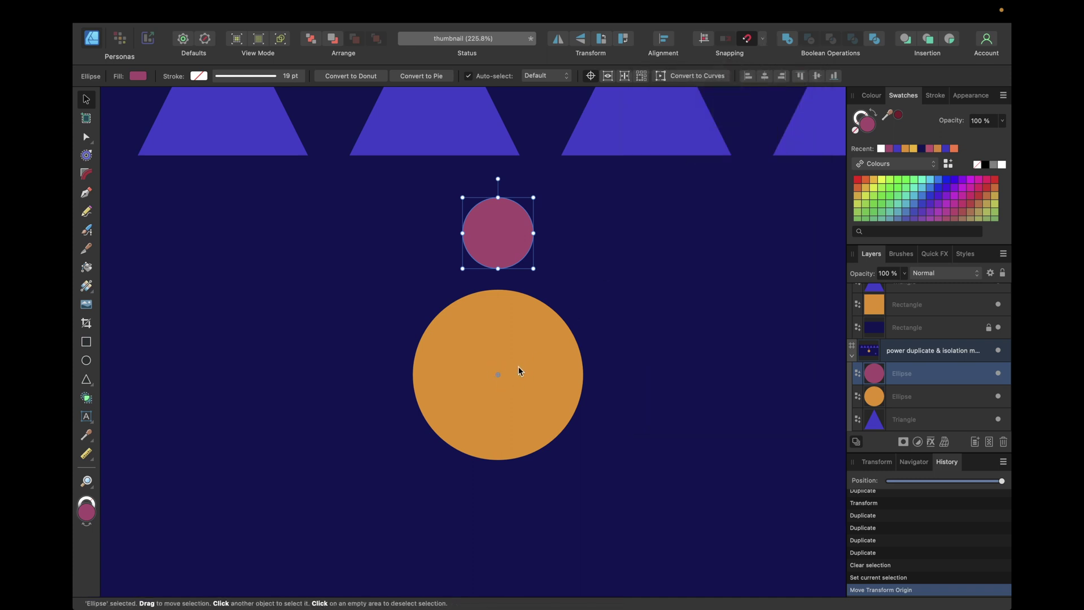
- Power duplicate the pink circle: rotate one copy around the orange circle and repeat six times to form an even ring of eight
{"action": "scroll", "coordinate": [518, 369], "scroll_direction": "down", "scroll_amount": 5}
{"action": "scroll", "coordinate": [518, 370], "scroll_direction": "down", "scroll_amount": 2}
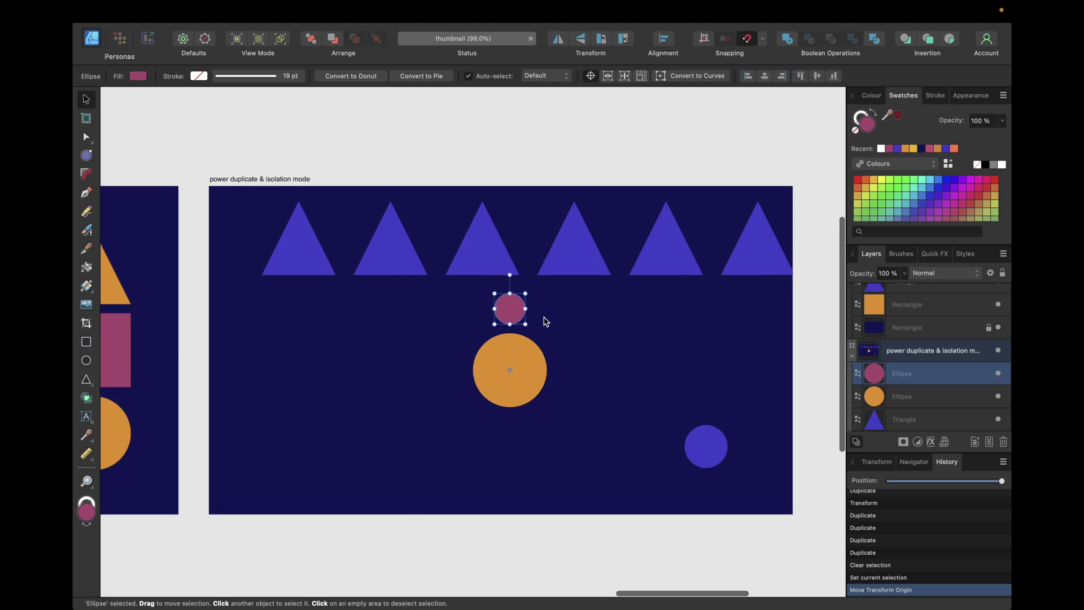
{"action": "key", "text": "super+j"}
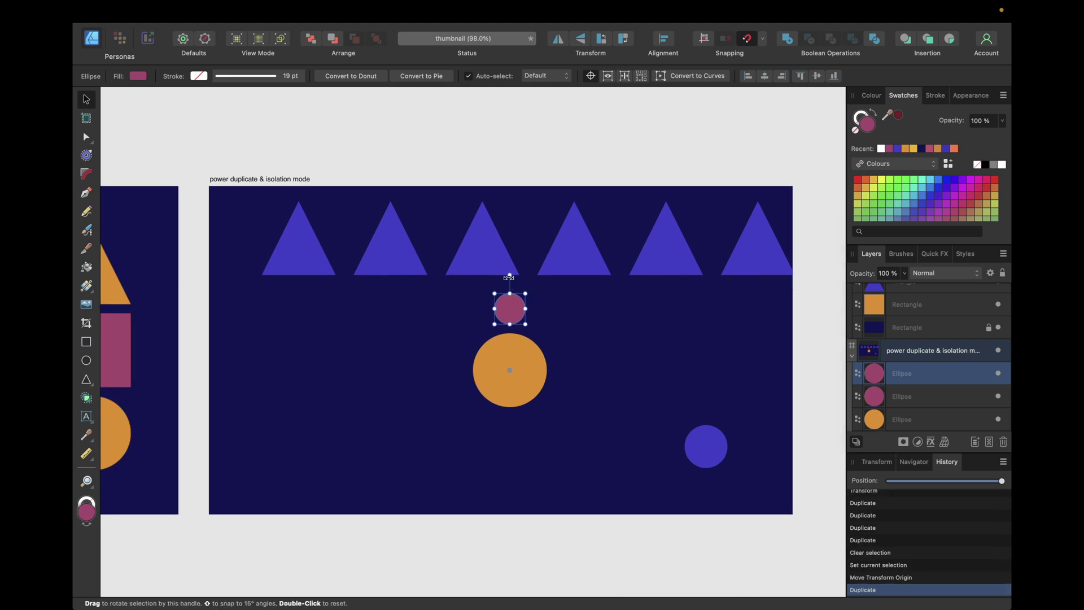
{"action": "left_click_drag", "start_coordinate": [507, 276], "coordinate": [567, 299]}
{"action": "key", "text": "super+j"}
{"action": "key", "text": "super+j"}
{"action": "key", "text": "super+j"}
{"action": "key", "text": "super+j"}
{"action": "key", "text": "super+j"}
{"action": "key", "text": "super+j"}
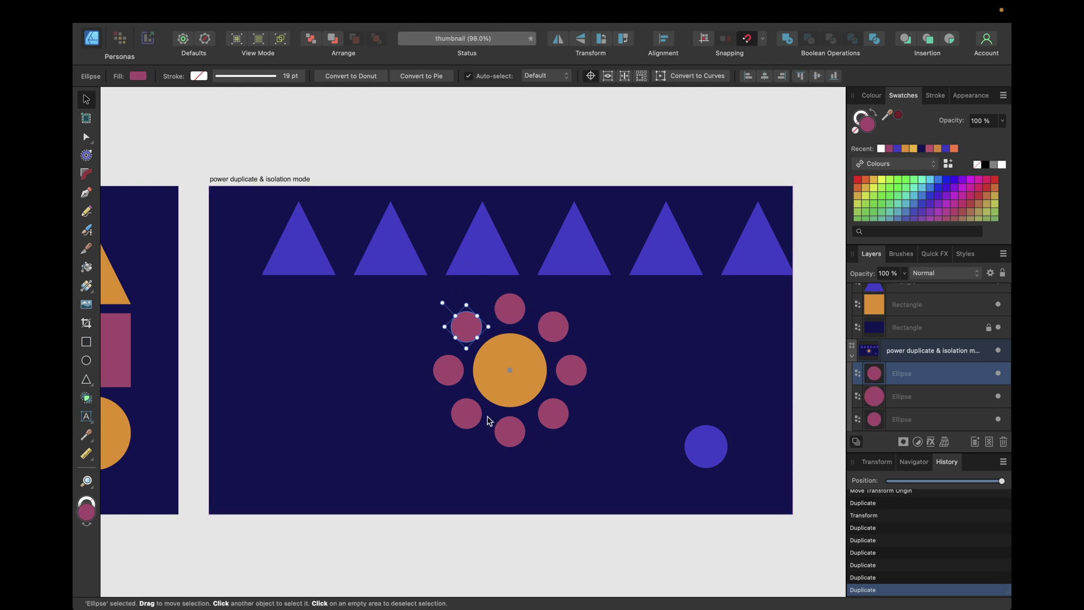
- Select the lone blue circle and move its transform origin straight up, just above the circle
{"action": "scroll", "coordinate": [557, 357], "scroll_direction": "right", "scroll_amount": 1}
{"action": "scroll", "coordinate": [558, 357], "scroll_direction": "right", "scroll_amount": 3}
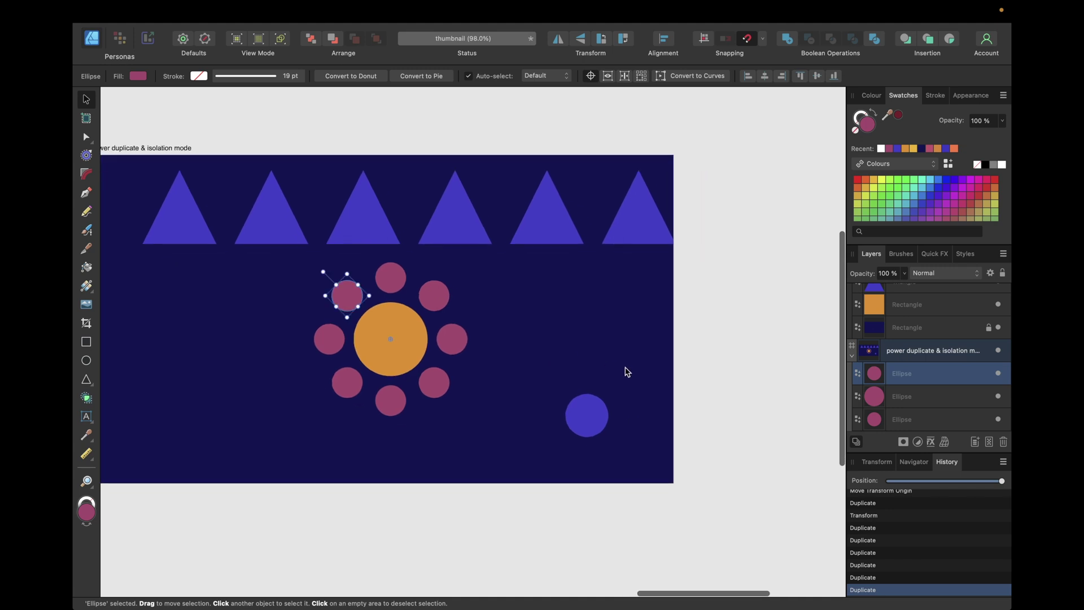
{"action": "left_click", "coordinate": [590, 411]}
{"action": "scroll", "coordinate": [592, 414], "scroll_direction": "up", "scroll_amount": 5}
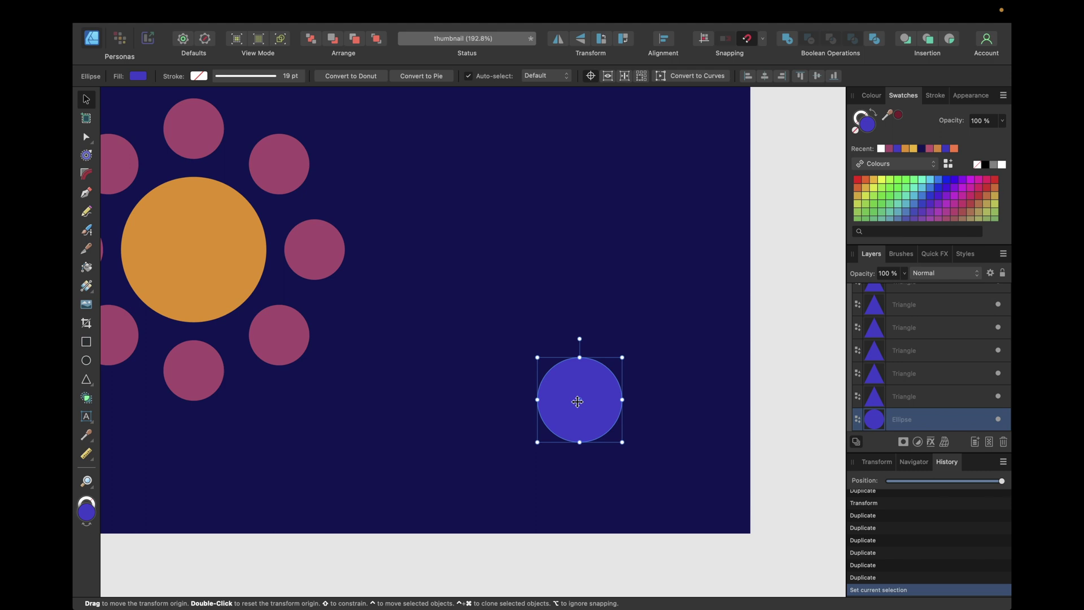
{"action": "left_click_drag", "start_coordinate": [577, 402], "coordinate": [577, 304]}
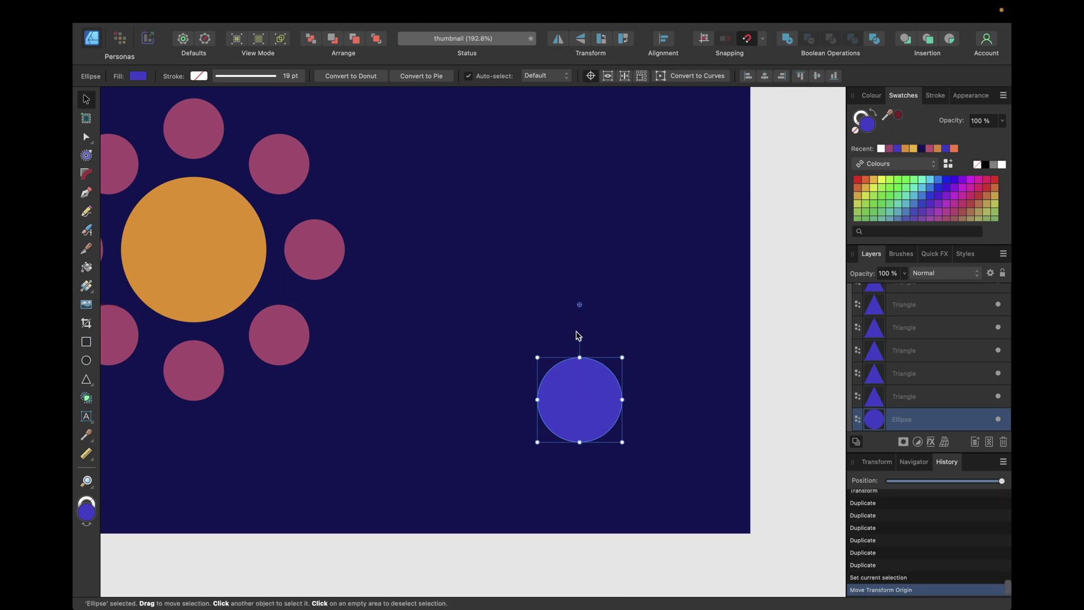
- Power duplicate the blue circle: rotate one copy clockwise around the offset origin and repeat the duplication three times
{"action": "key", "text": "super+j"}
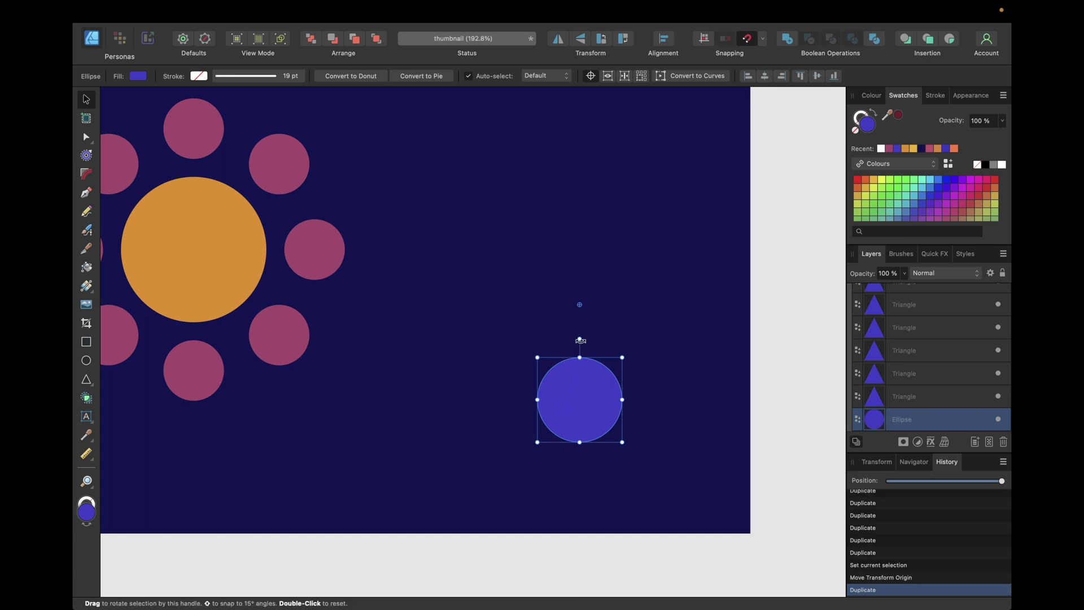
{"action": "left_click_drag", "start_coordinate": [579, 340], "coordinate": [512, 327]}
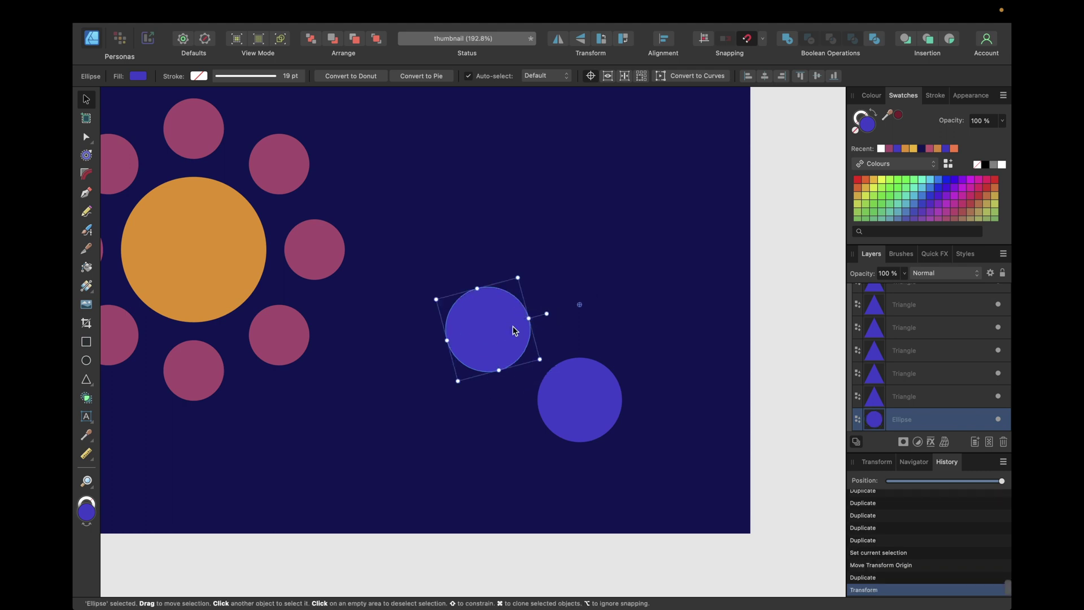
{"action": "key", "text": "super+j"}
{"action": "key", "text": "super+j"}
{"action": "key", "text": "super+j"}
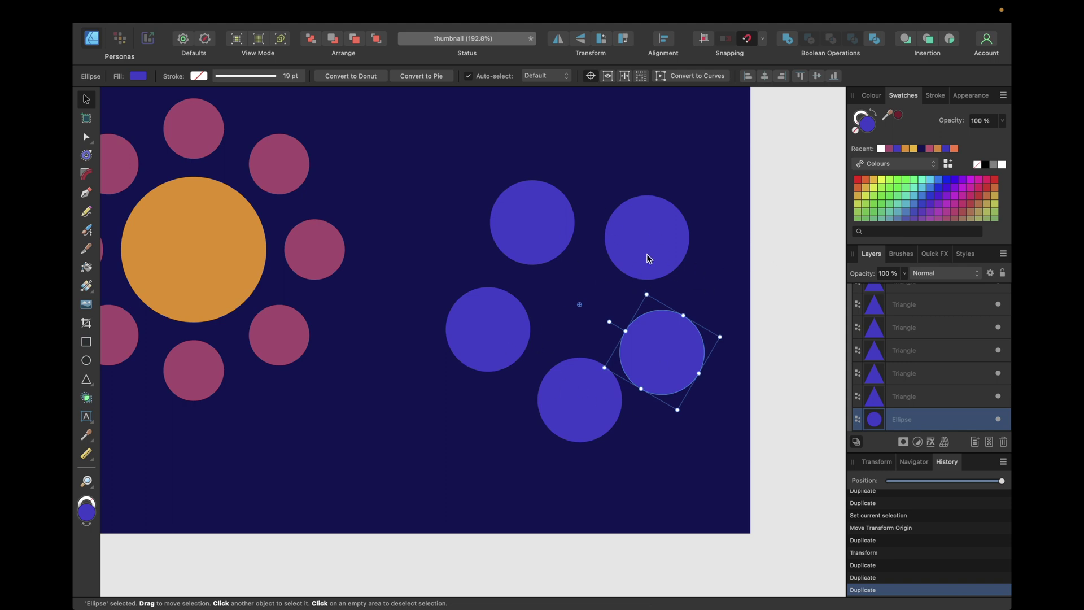
- Select all five blue circles beside the pink ring and delete them
{"action": "left_click", "coordinate": [789, 256]}
{"action": "scroll", "coordinate": [787, 251], "scroll_direction": "down", "scroll_amount": 5}
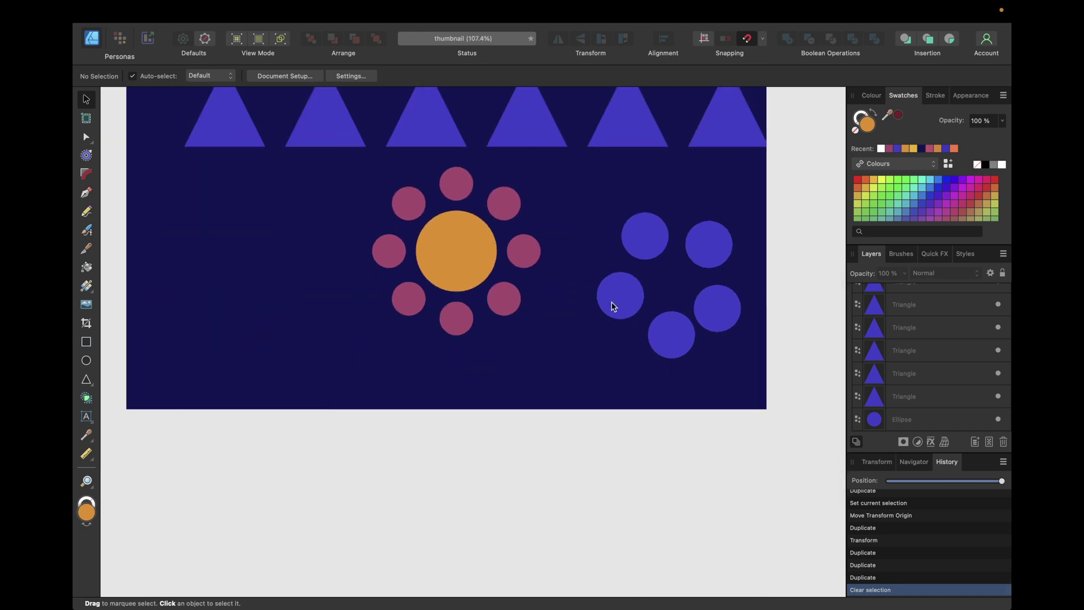
{"action": "scroll", "coordinate": [657, 279], "scroll_direction": "down", "scroll_amount": 4}
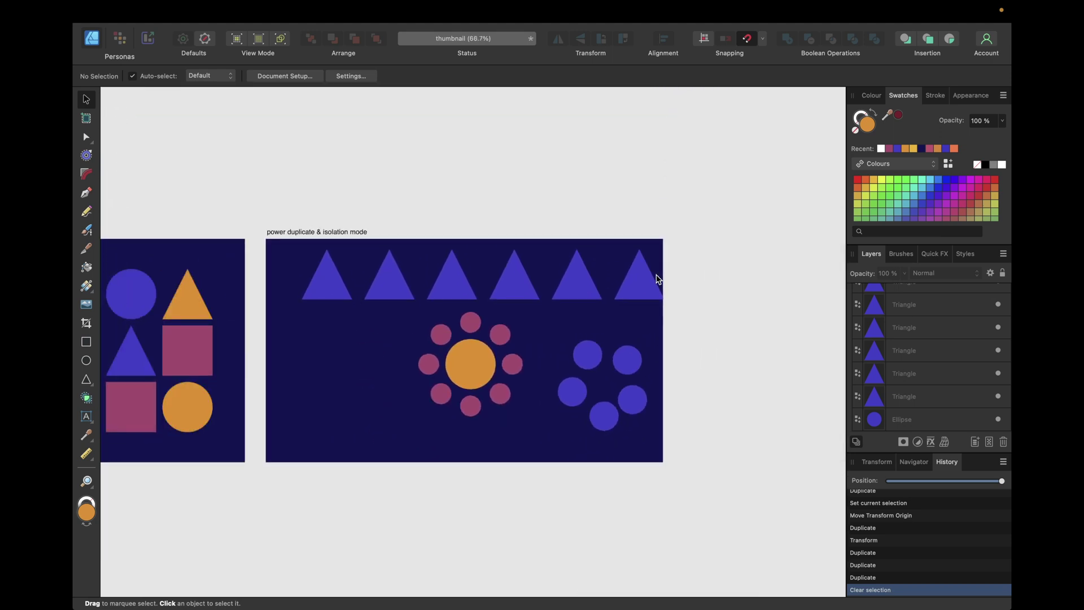
{"action": "left_click_drag", "start_coordinate": [693, 330], "coordinate": [540, 453]}
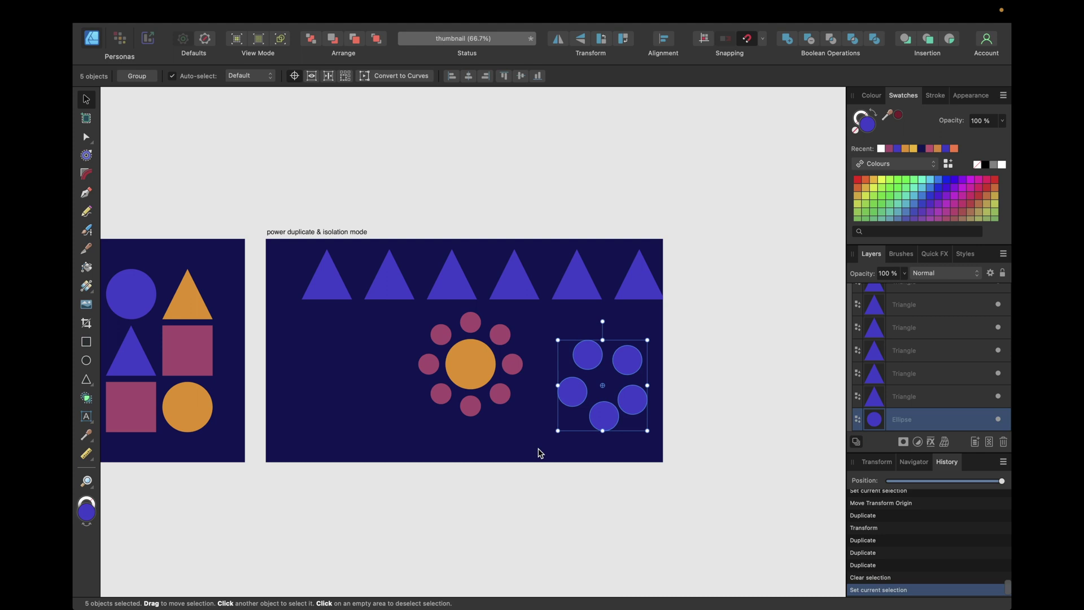
{"action": "key", "text": "Delete"}
{"action": "left_click", "coordinate": [698, 360]}
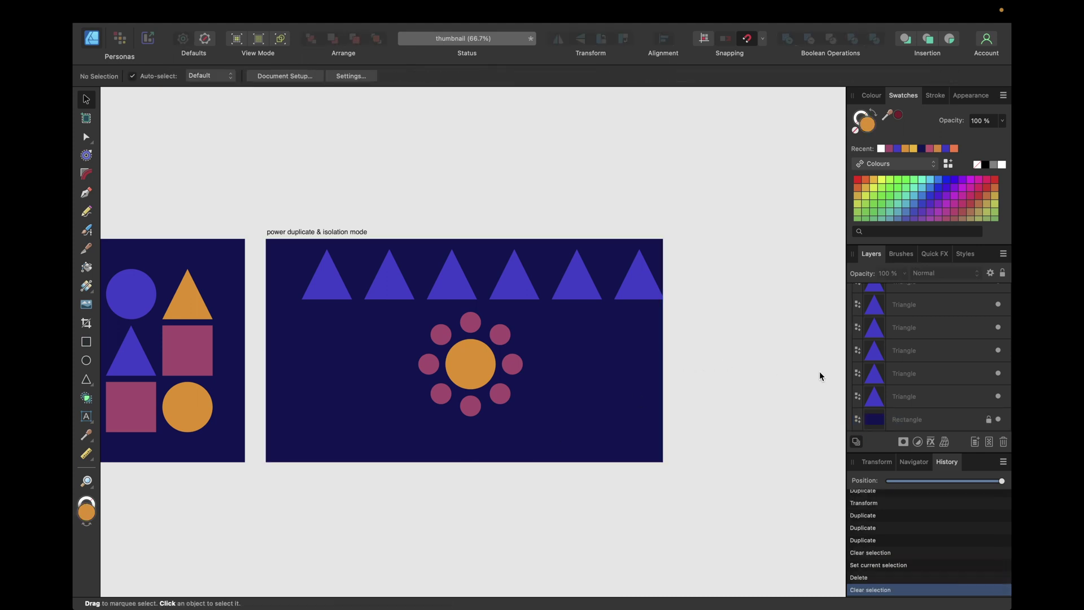
- View the orange circle in isolation mode, then the pink circle directly to its right, leaving isolation after each
{"action": "scroll", "coordinate": [896, 379], "scroll_direction": "up", "scroll_amount": 5}
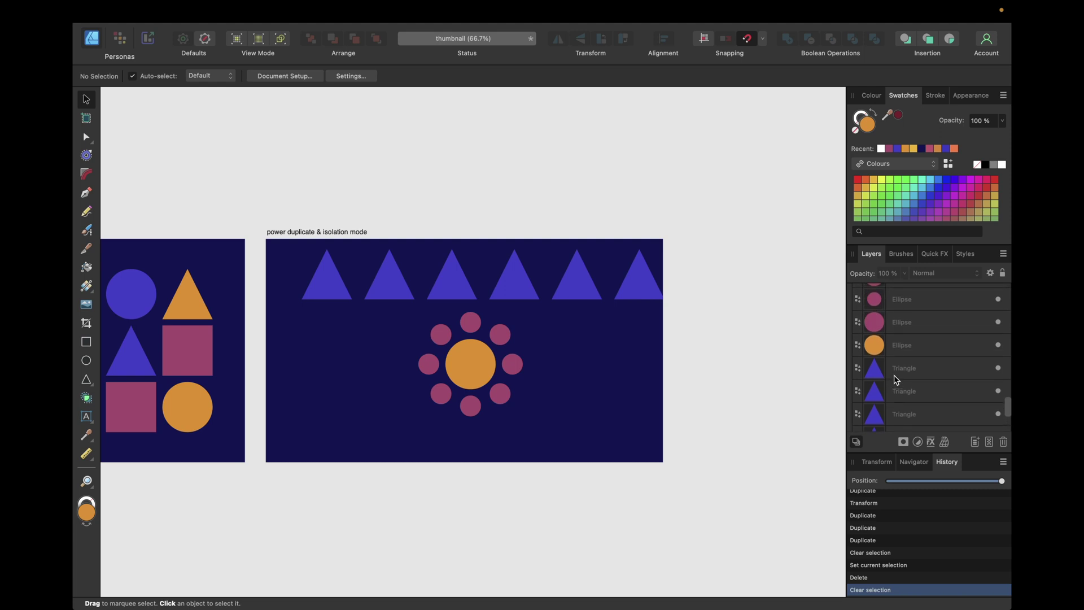
{"action": "scroll", "coordinate": [897, 379], "scroll_direction": "up", "scroll_amount": 5}
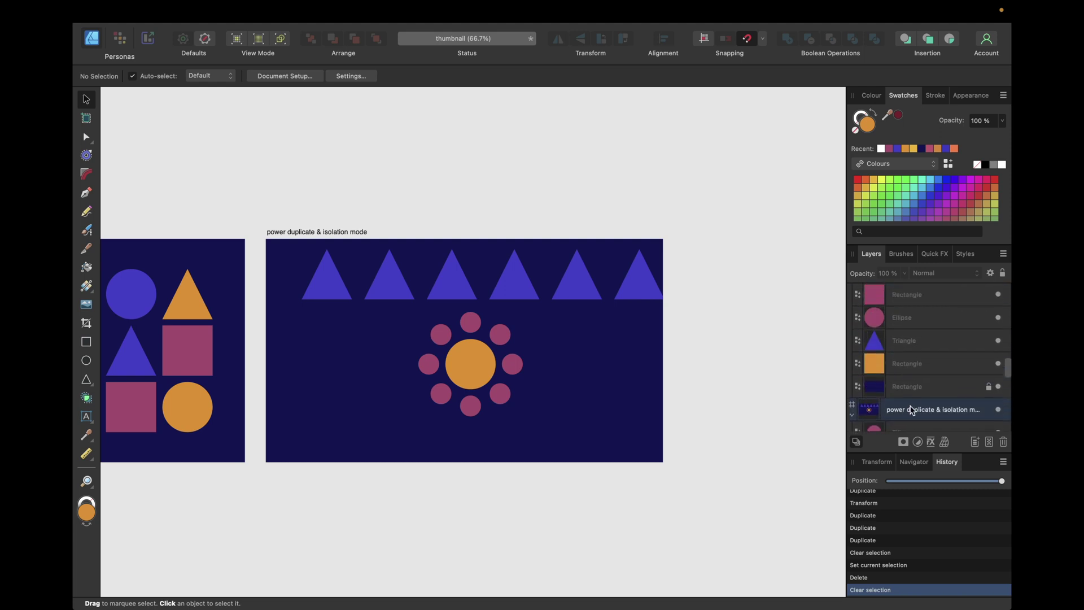
{"action": "left_click", "coordinate": [911, 404]}
{"action": "scroll", "coordinate": [949, 376], "scroll_direction": "down", "scroll_amount": 5}
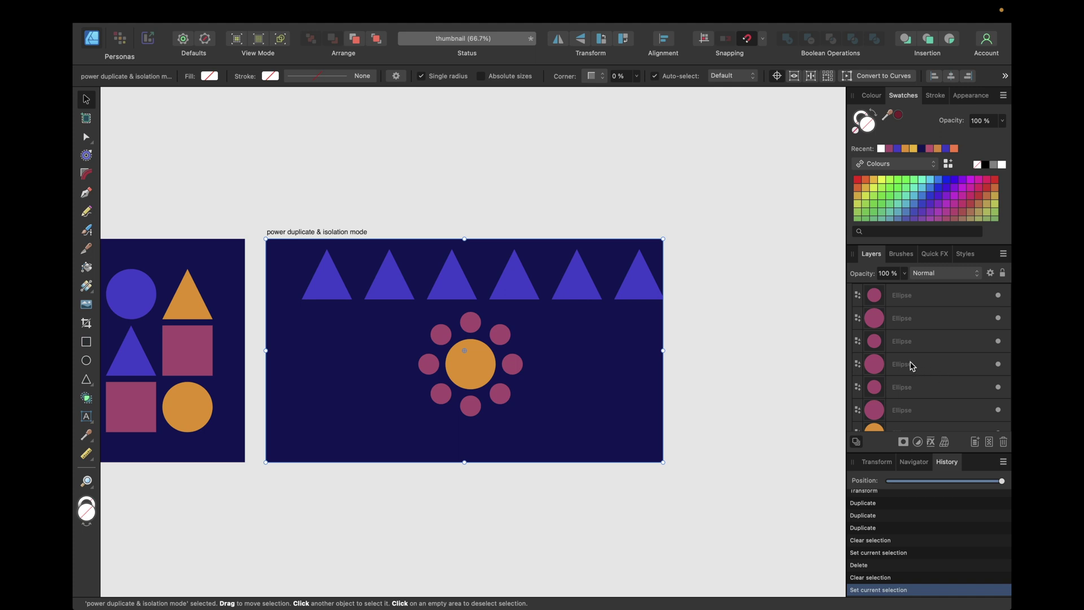
{"action": "scroll", "coordinate": [911, 367], "scroll_direction": "down", "scroll_amount": 1}
{"action": "left_click", "coordinate": [898, 399]}
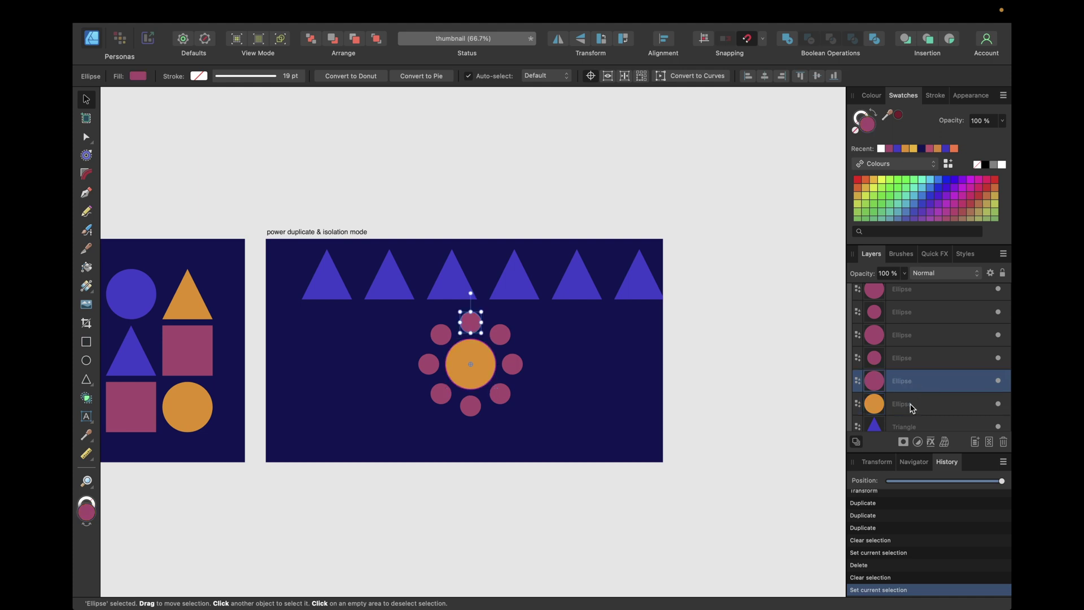
{"action": "left_click", "coordinate": [911, 404], "text": "alt"}
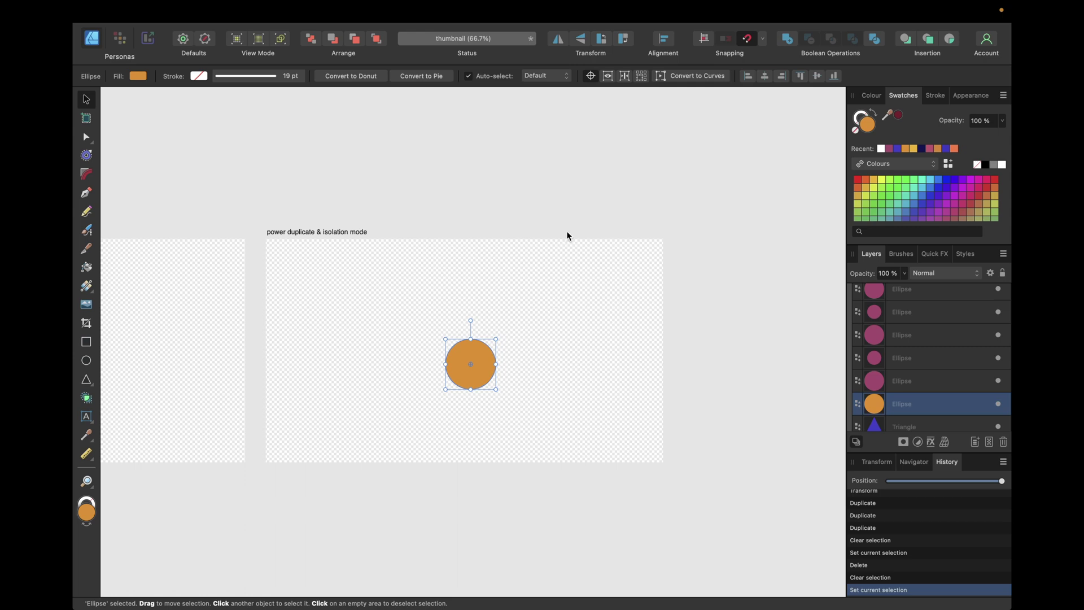
{"action": "key", "text": "Escape"}
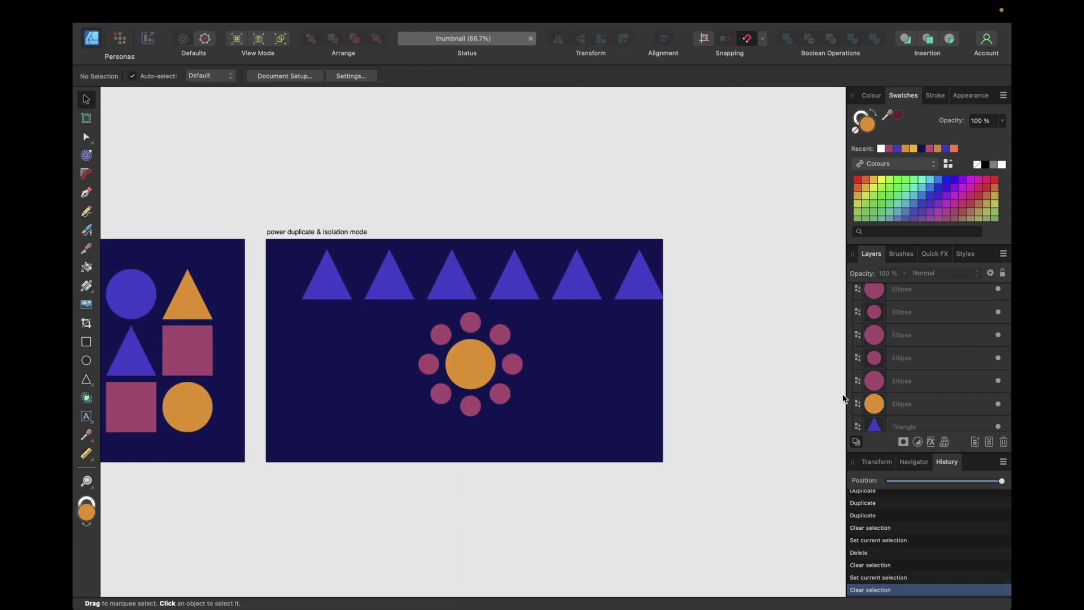
{"action": "left_click", "coordinate": [902, 336], "text": "alt"}
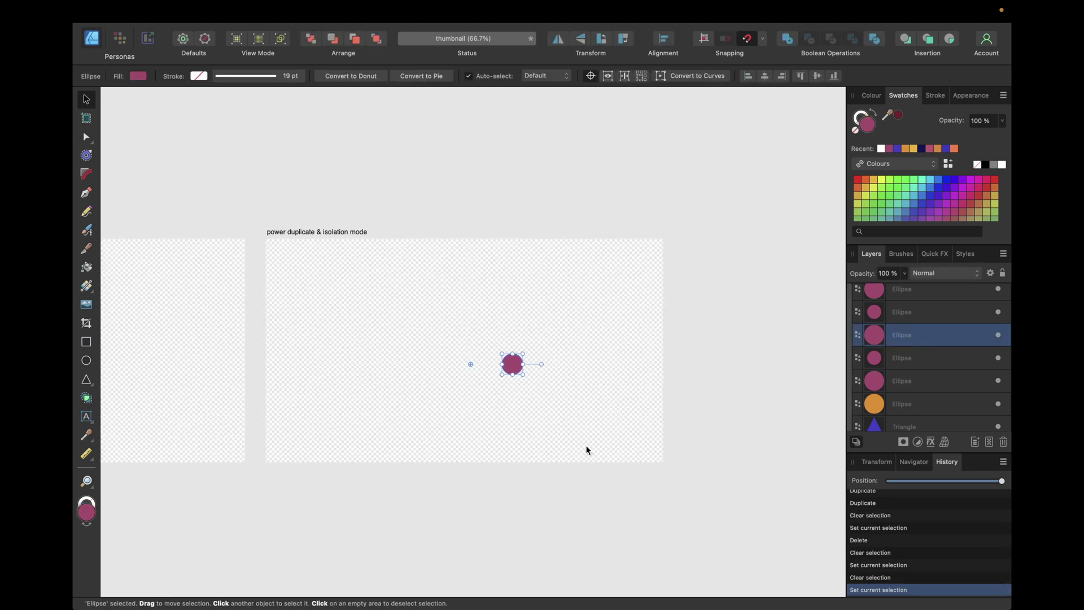
{"action": "left_click", "coordinate": [710, 257]}
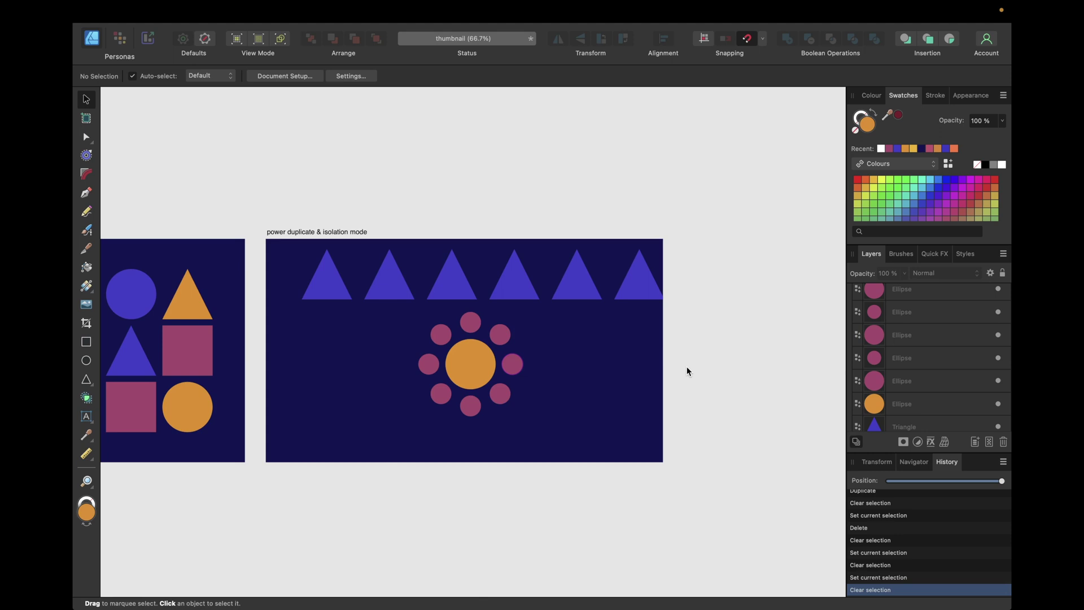